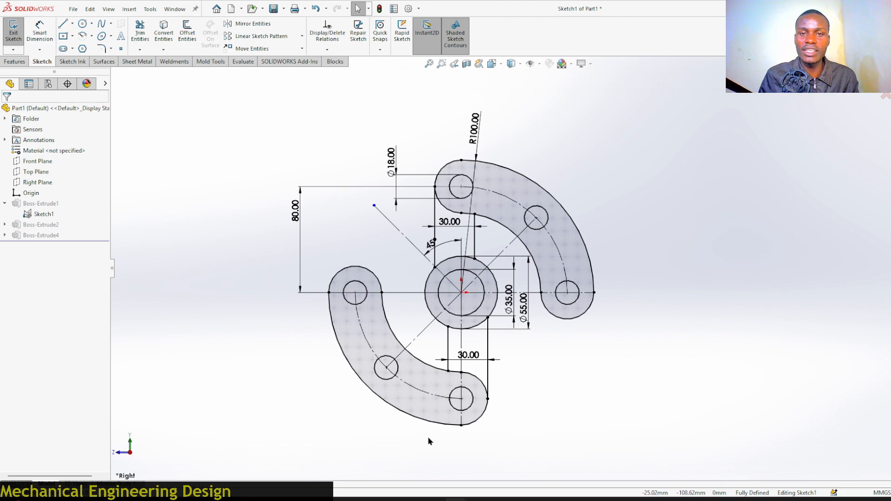
# Exit the reference sketch and view the finished part in isometric orientation.
pyautogui.press('f')
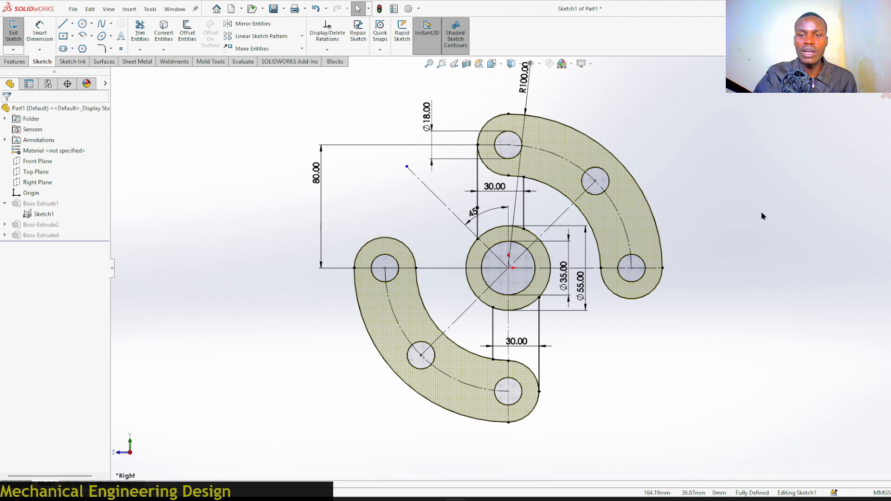
pyautogui.click(886, 97)
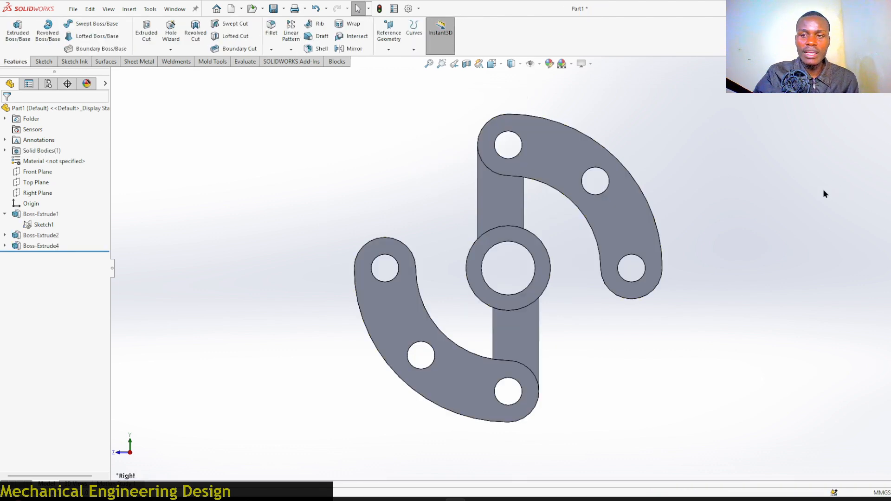
pyautogui.hotkey('ctrl', '7')
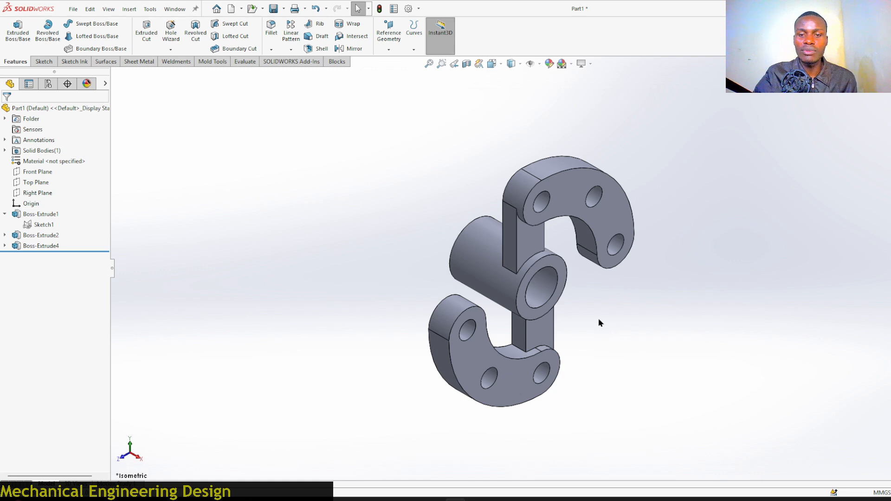
pyautogui.moveTo(600, 323); pyautogui.dragTo(723, 351, button='middle')
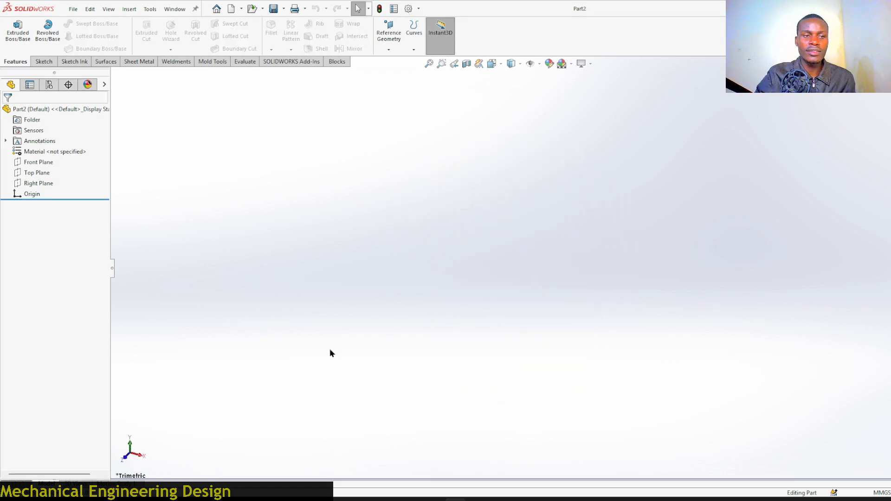
# Start a sketch on the Right Plane and draw two concentric circles at the origin, radii about 37 mm and 13 mm.
pyautogui.click(45, 184)
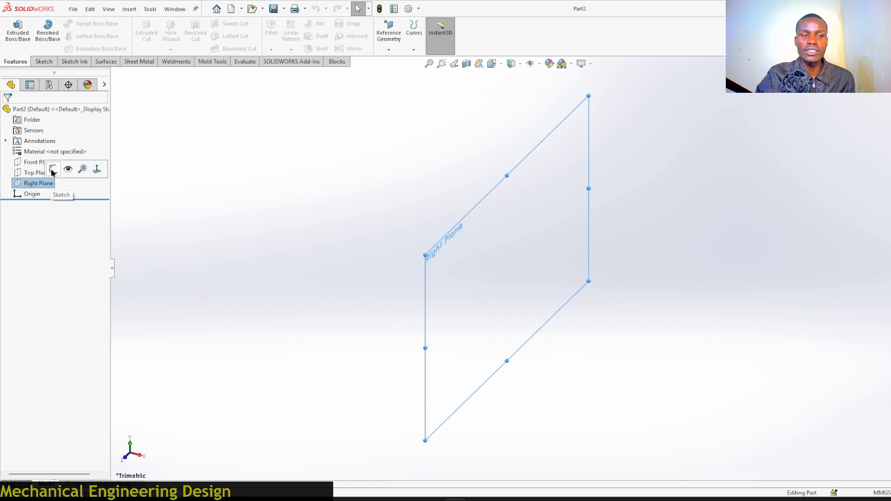
pyautogui.click(53, 171)
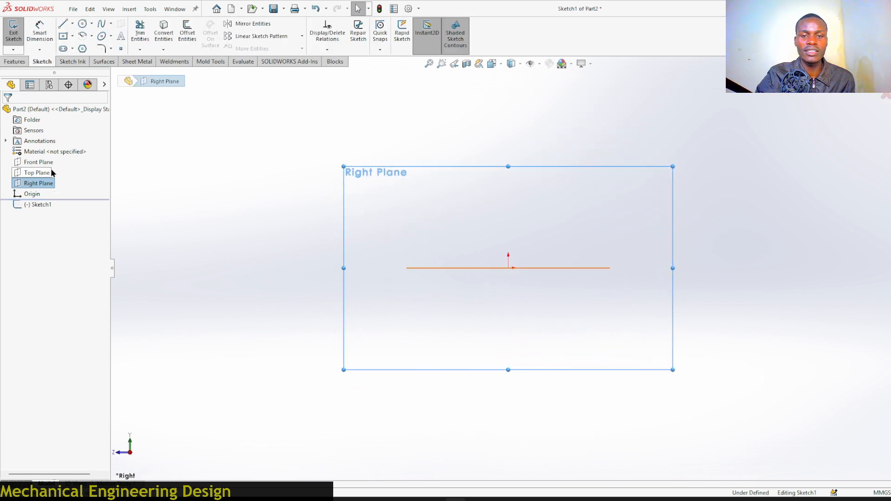
pyautogui.click(81, 24)
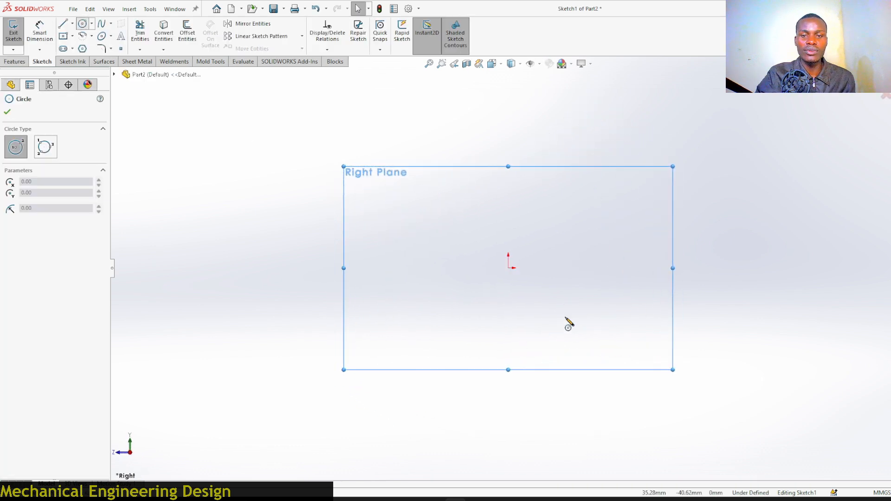
pyautogui.click(509, 268)
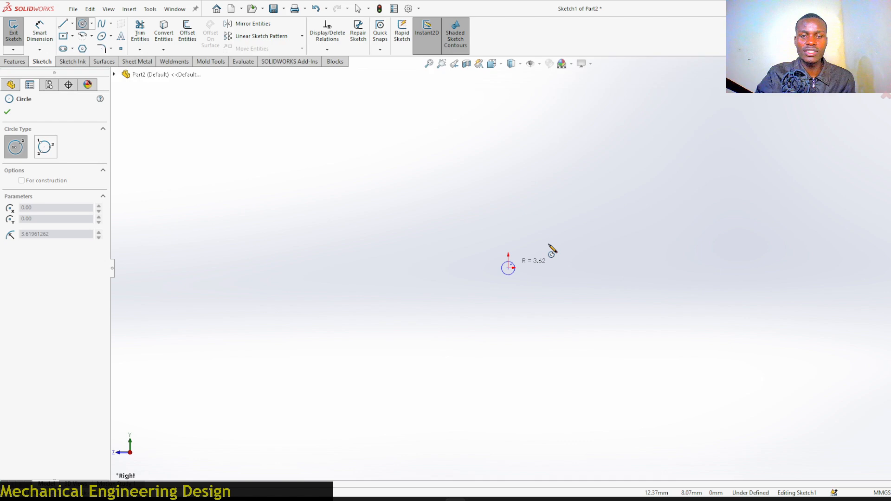
pyautogui.click(572, 240)
pyautogui.click(509, 268)
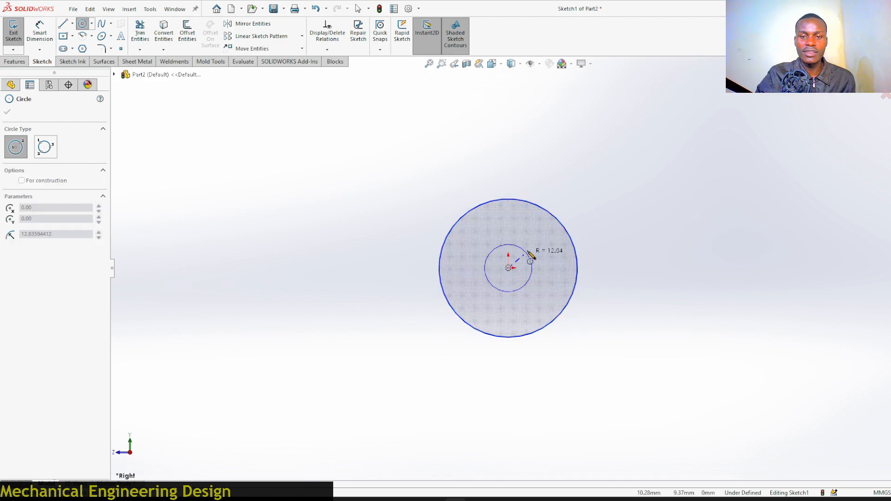
pyautogui.click(533, 245)
# Draw a small circle about 144 mm directly above the origin and another on the horizontal axis to the right, each about 11 mm radius.
pyautogui.scroll(3, 580, 379)
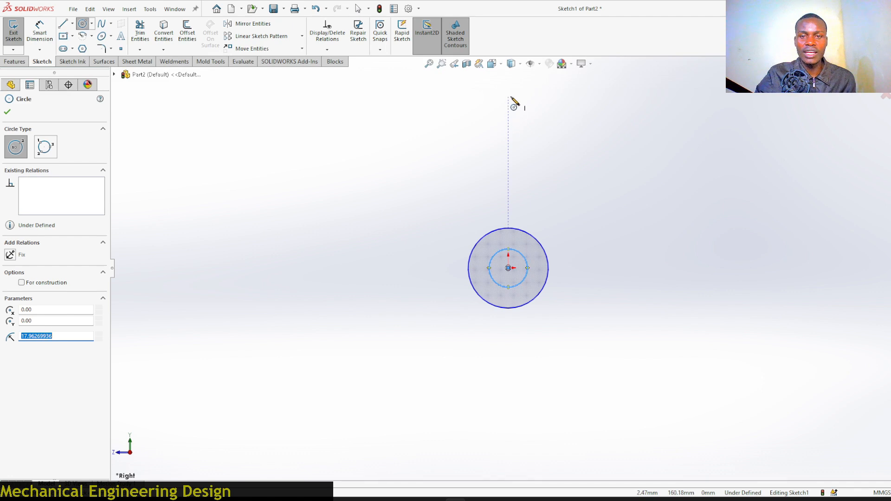
pyautogui.click(508, 114)
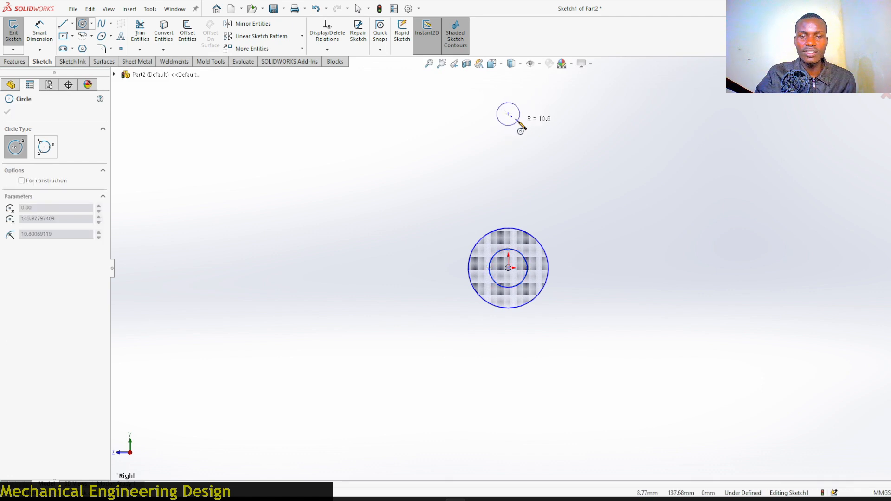
pyautogui.click(519, 123)
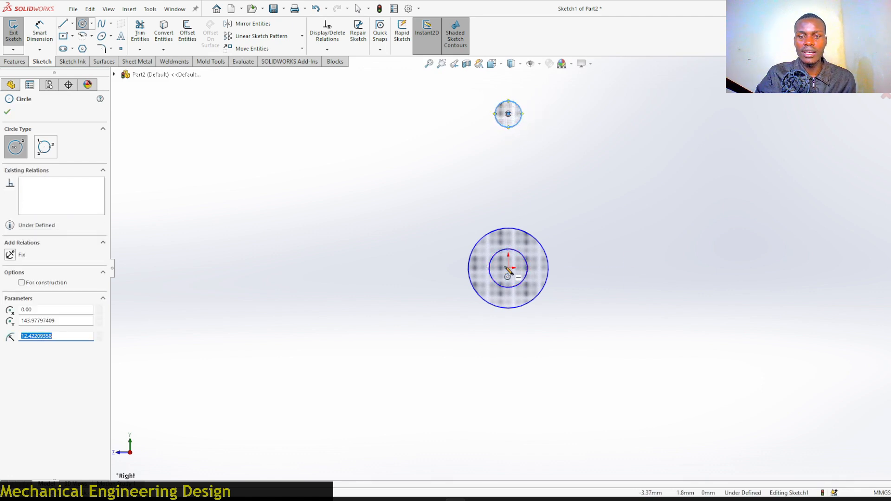
pyautogui.click(650, 268)
pyautogui.click(660, 269)
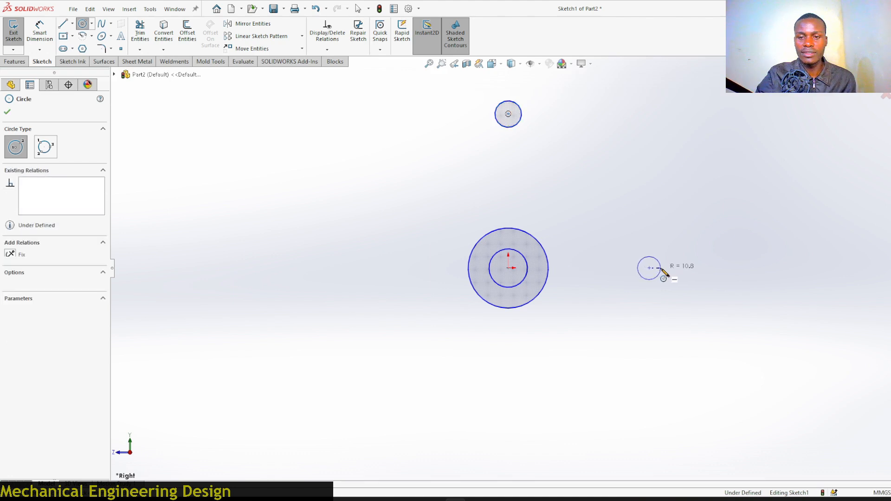
# Draw a centerpoint arc centered at the origin from the right circle's center up to the top circle.
pyautogui.click(92, 36)
pyautogui.click(112, 48)
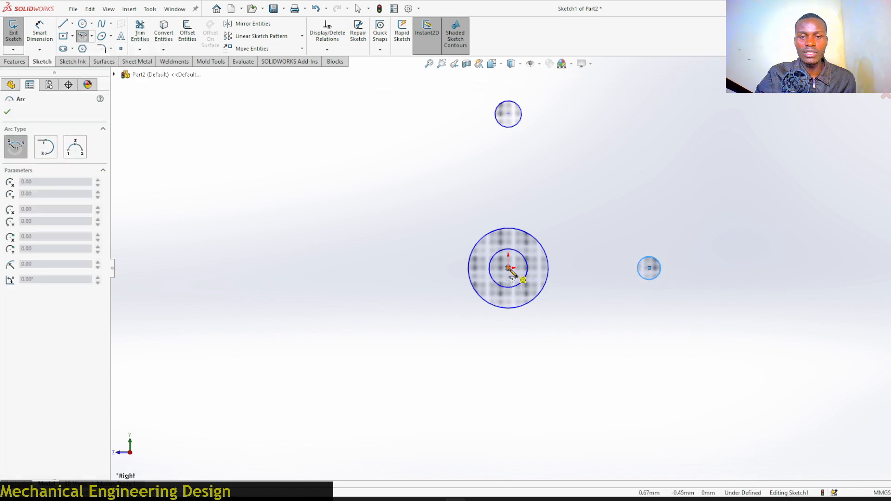
pyautogui.click(509, 268)
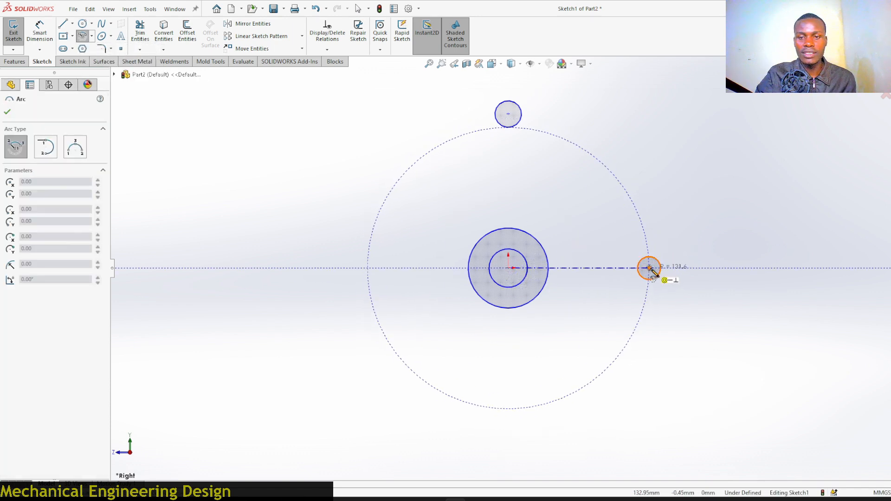
pyautogui.click(650, 268)
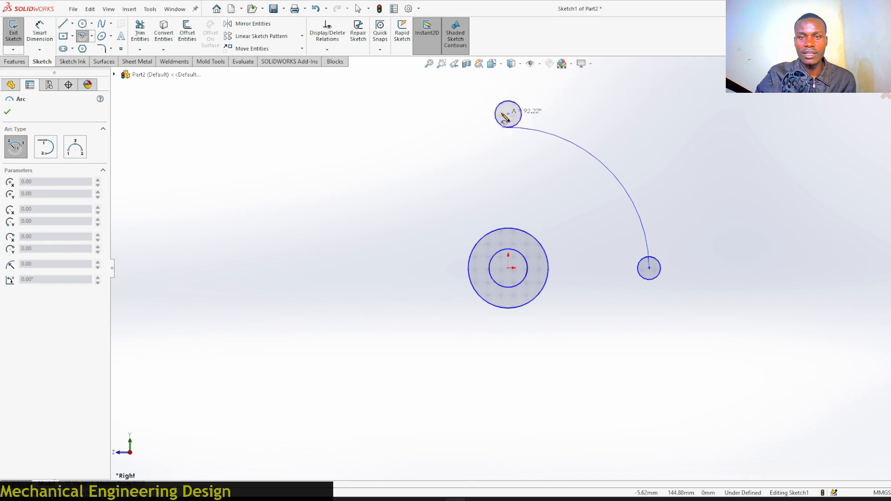
pyautogui.click(507, 138)
pyautogui.rightClick(510, 139)
pyautogui.click(539, 143)
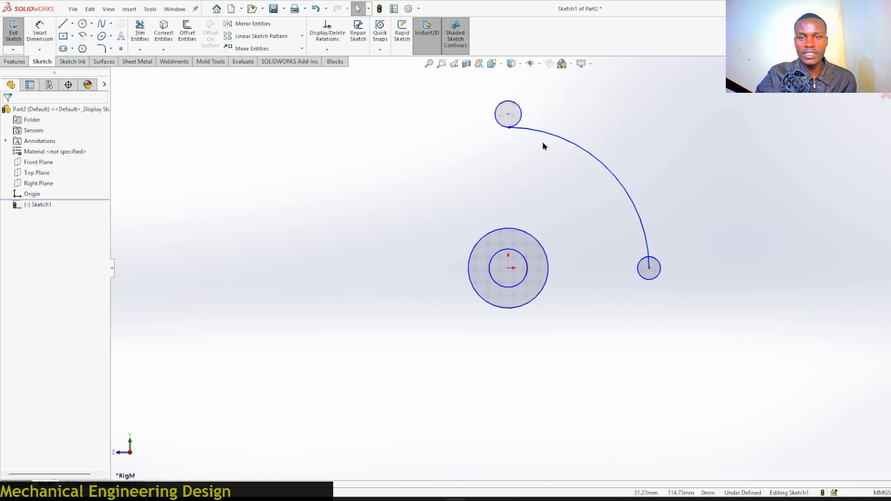
# Reattach the arc's upper endpoint to the top circle's center with a coincident relation.
pyautogui.scroll(-3, 526, 124)
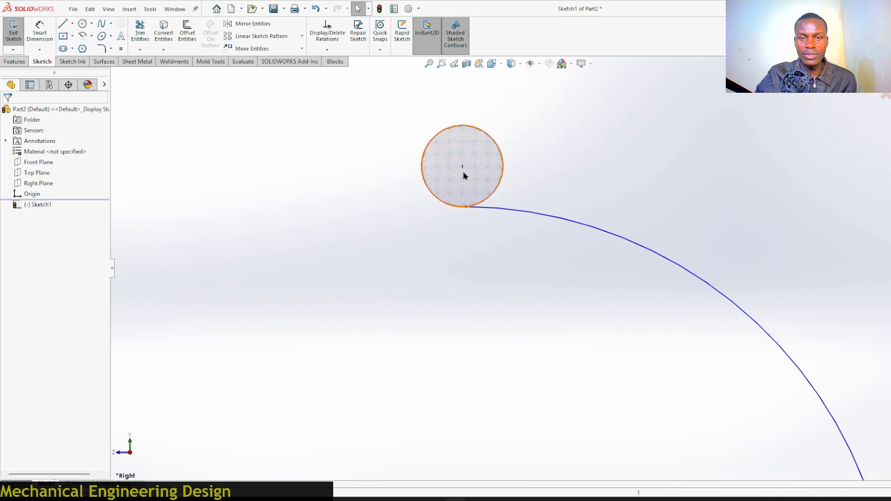
pyautogui.click(494, 227)
pyautogui.press('Delete')
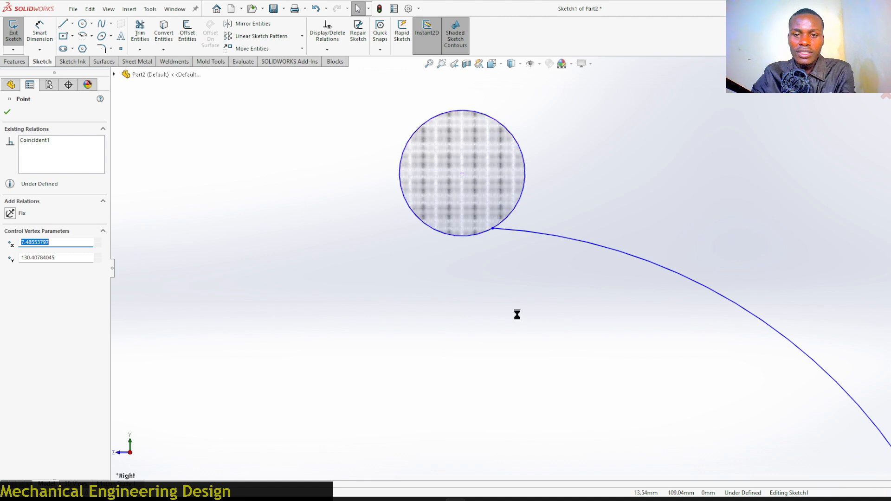
pyautogui.moveTo(495, 229); pyautogui.dragTo(518, 233)
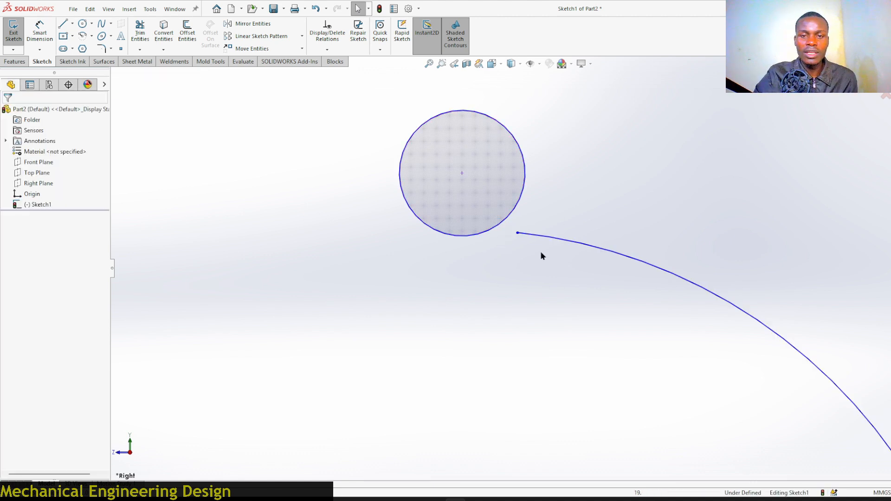
pyautogui.click(519, 234)
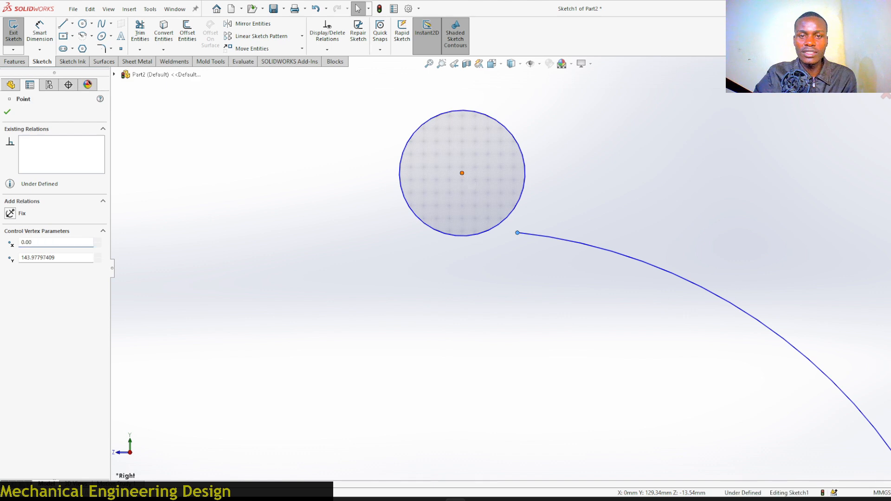
pyautogui.keyDown('ctrl'); pyautogui.click(462, 175); pyautogui.keyUp('ctrl')
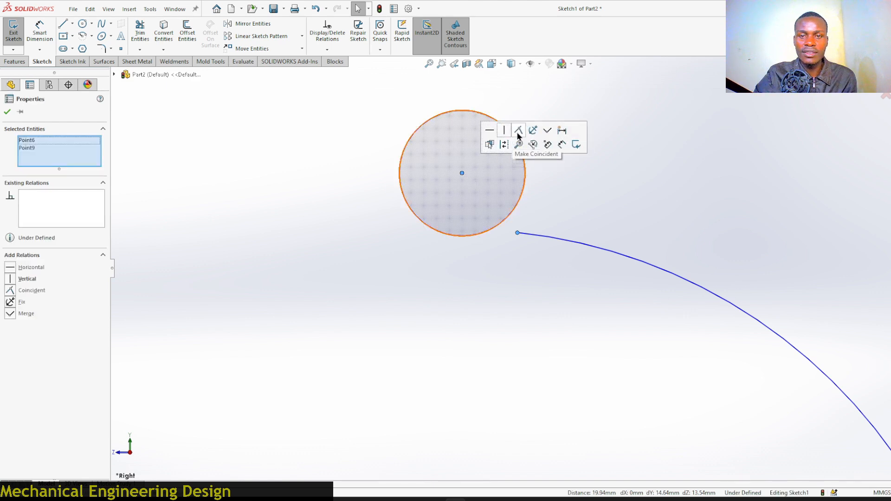
pyautogui.click(519, 132)
pyautogui.click(608, 176)
# Make the top and right small circles equal.
pyautogui.scroll(2, 608, 176)
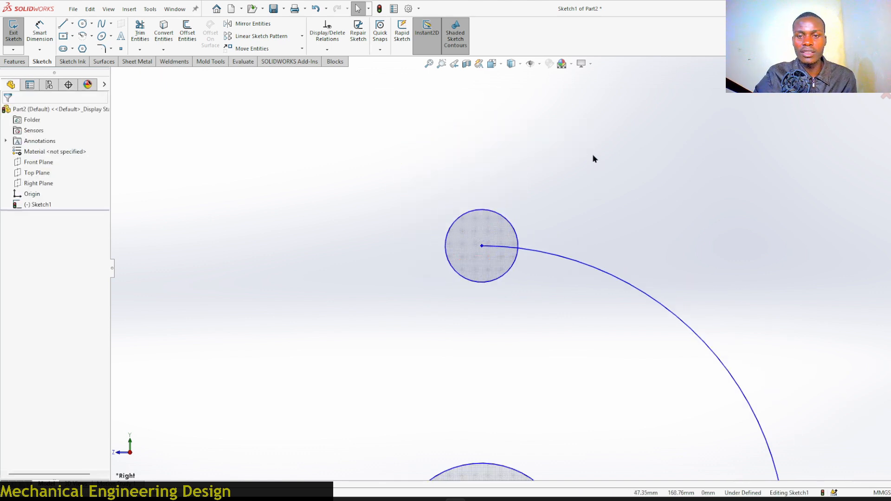
pyautogui.scroll(2, 588, 174)
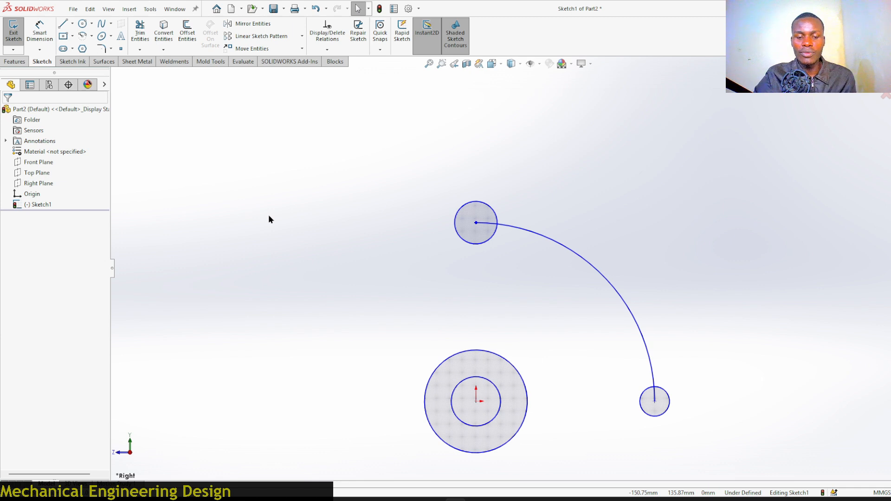
pyautogui.click(485, 204)
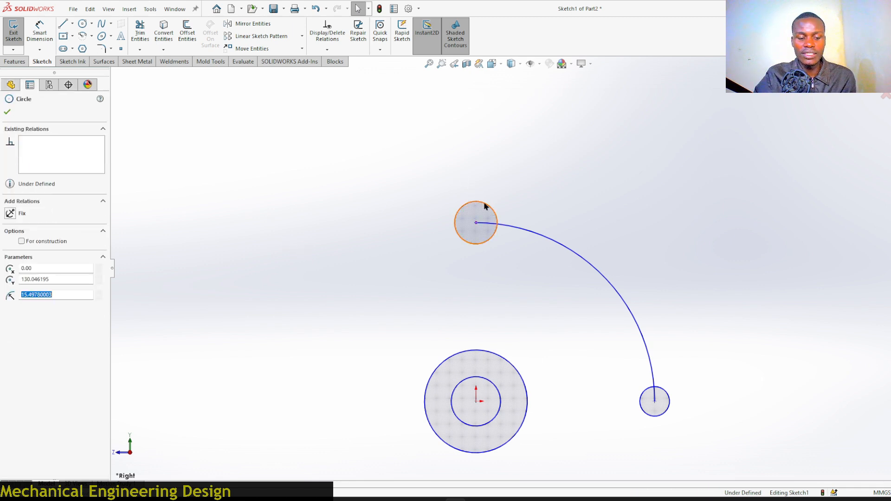
pyautogui.keyDown('ctrl'); pyautogui.click(670, 400); pyautogui.keyUp('ctrl')
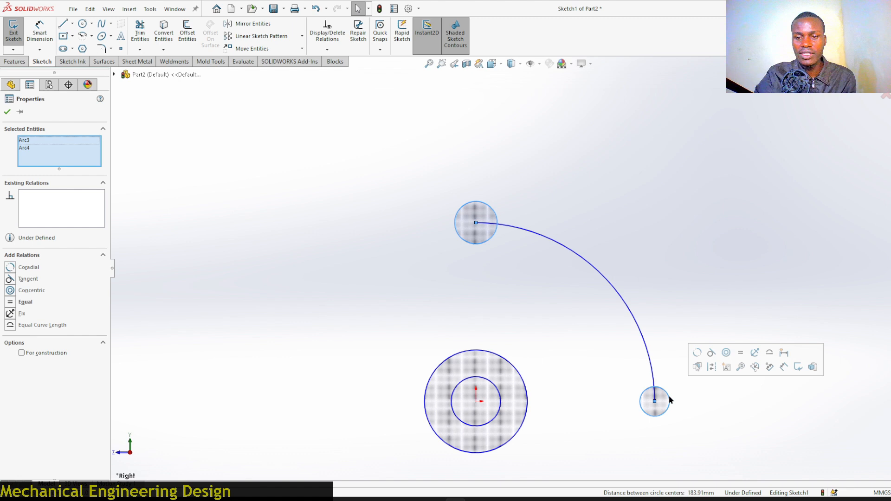
pyautogui.click(741, 353)
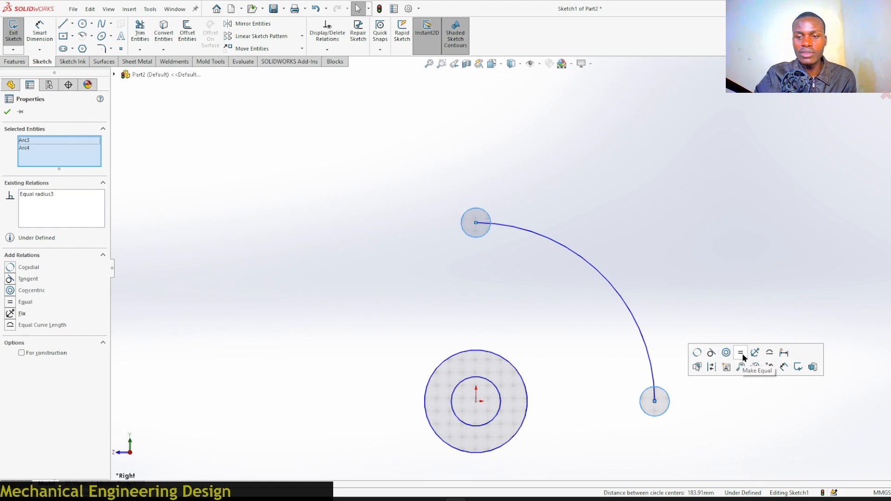
pyautogui.click(586, 190)
# Dimension the right small circle's diameter as 18 mm.
pyautogui.click(39, 30)
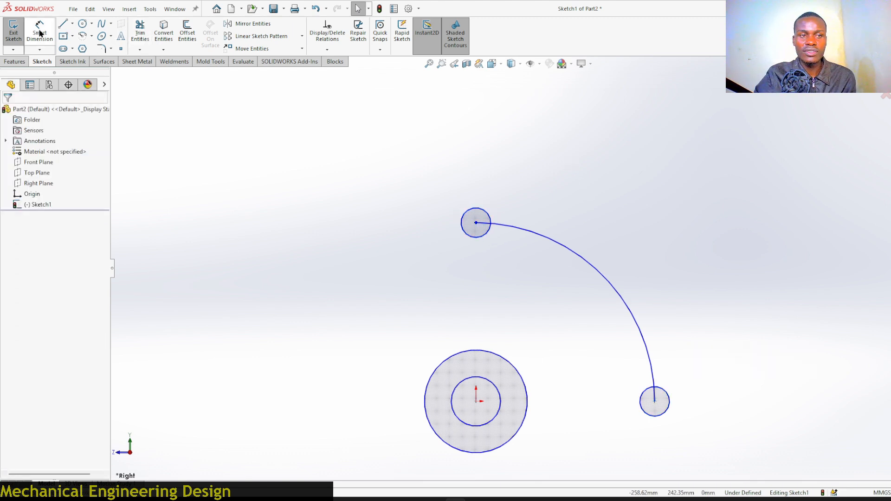
pyautogui.click(670, 401)
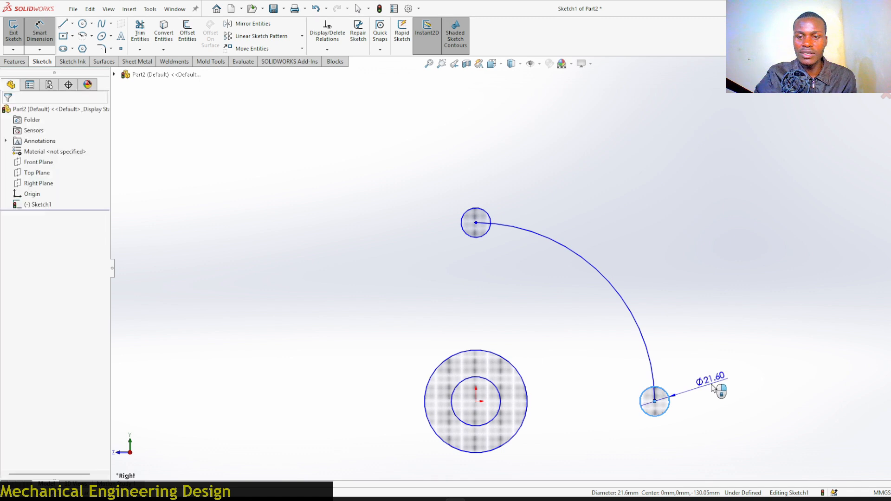
pyautogui.click(713, 388)
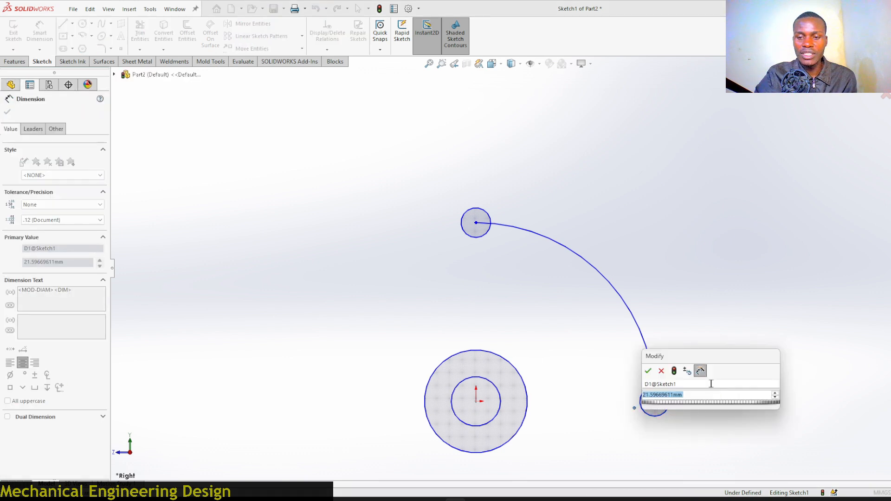
pyautogui.write('1')
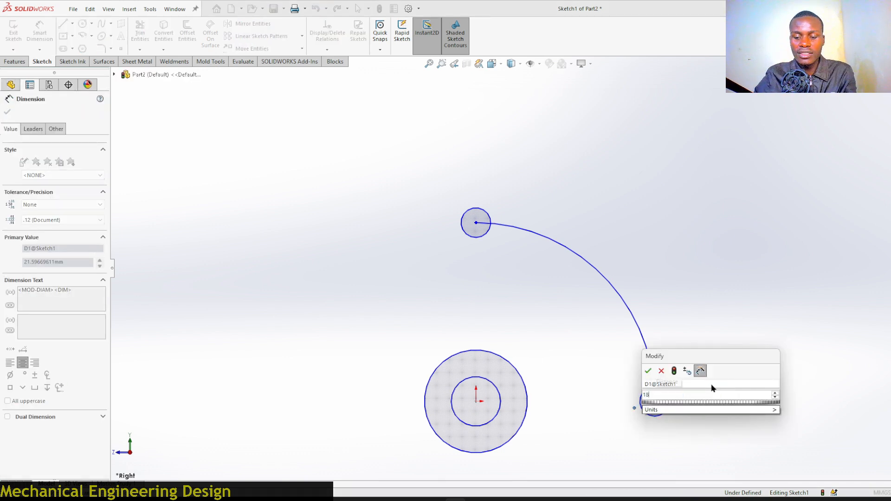
pyautogui.write('8')
pyautogui.press('Return')
pyautogui.press('Escape')
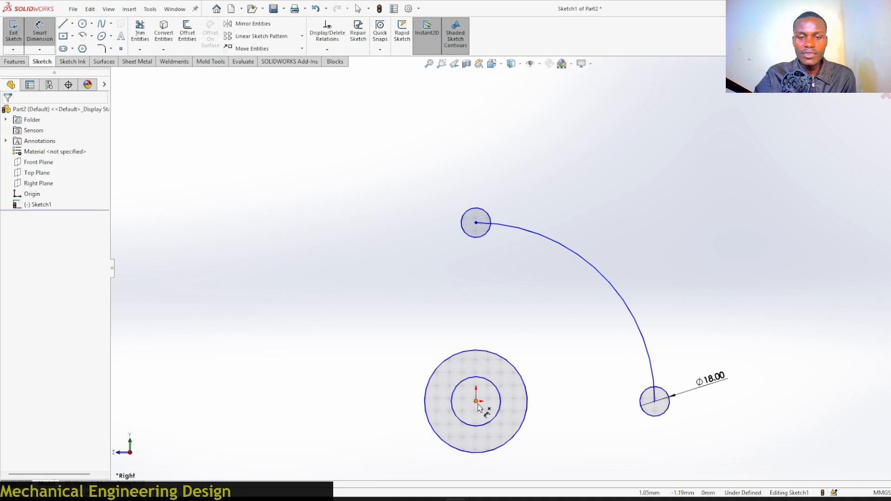
# Dimension the centerline arc's radius as 80 mm.
pyautogui.click(480, 407)
pyautogui.press('Escape')
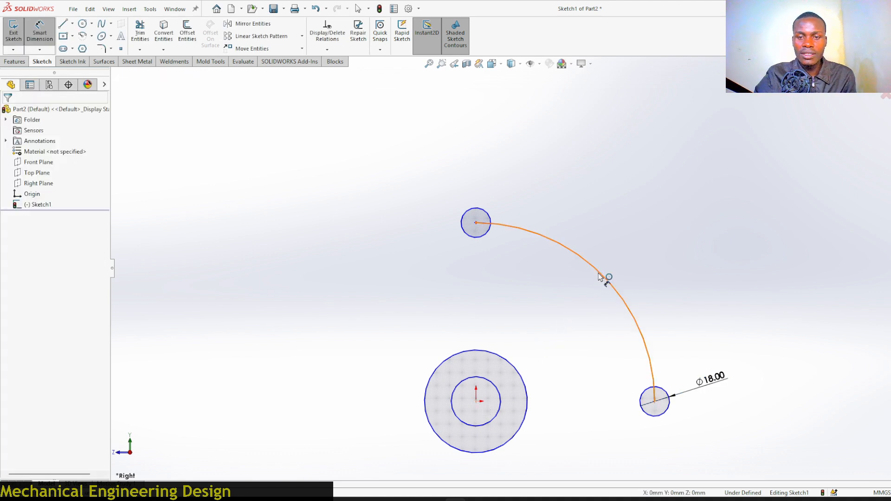
pyautogui.click(599, 276)
pyautogui.click(666, 229)
pyautogui.click(649, 232)
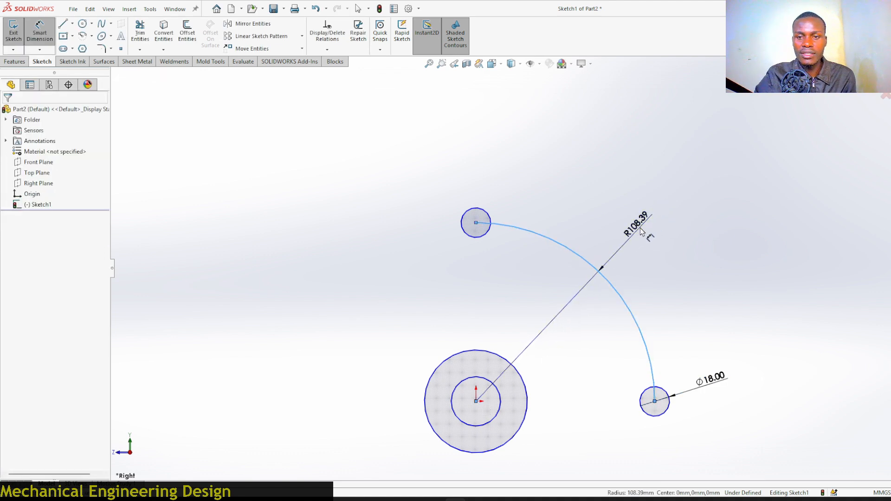
pyautogui.write('8')
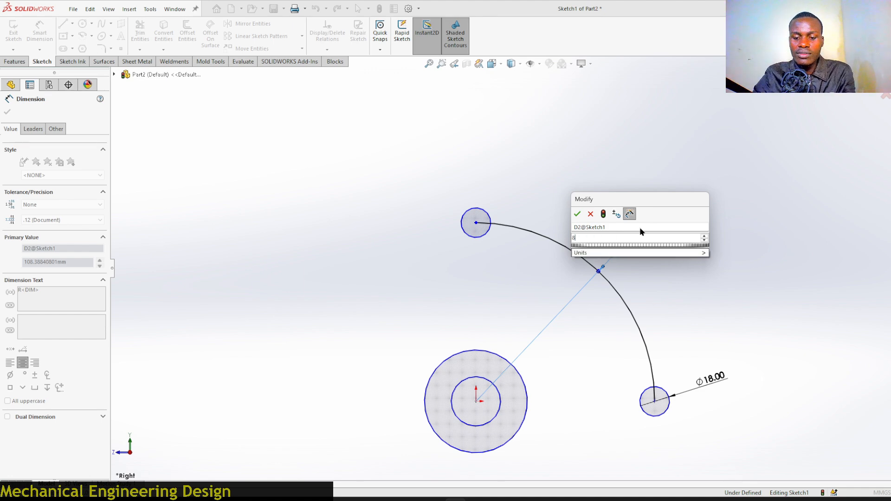
pyautogui.write('0')
pyautogui.press('Return')
# Dimension the inner hub circle's diameter as 35 mm.
pyautogui.scroll(-2, 487, 424)
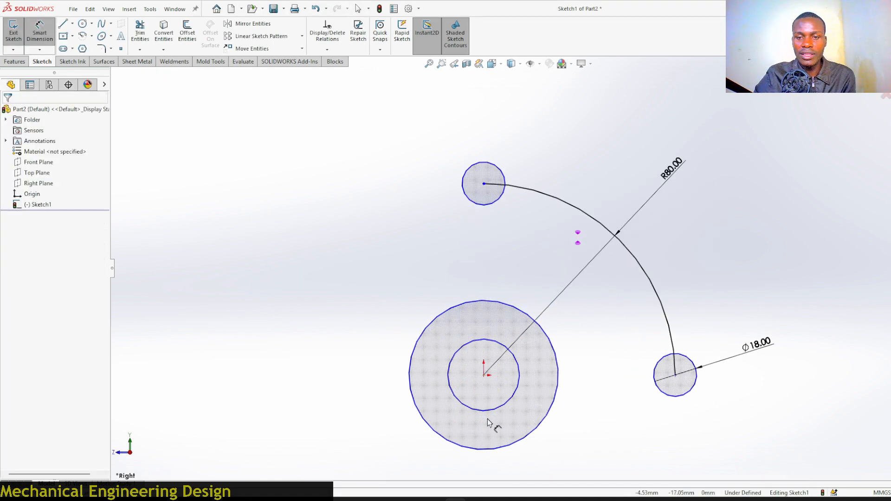
pyautogui.click(519, 368)
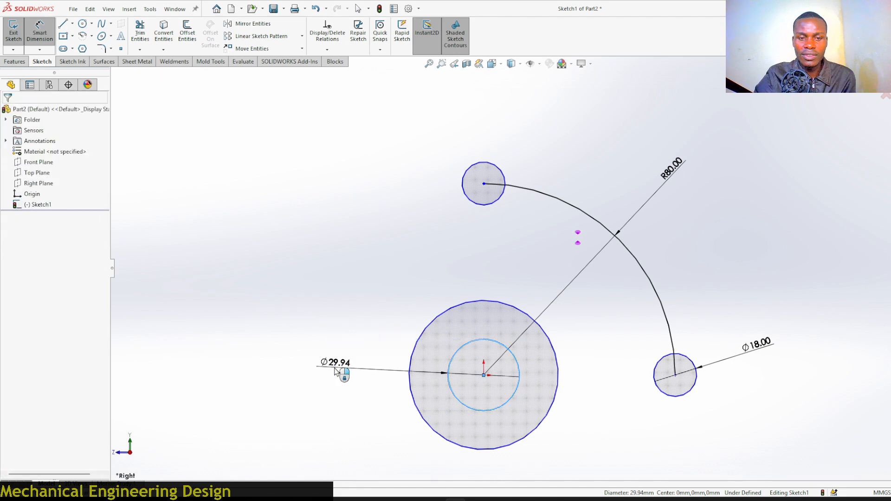
pyautogui.click(337, 372)
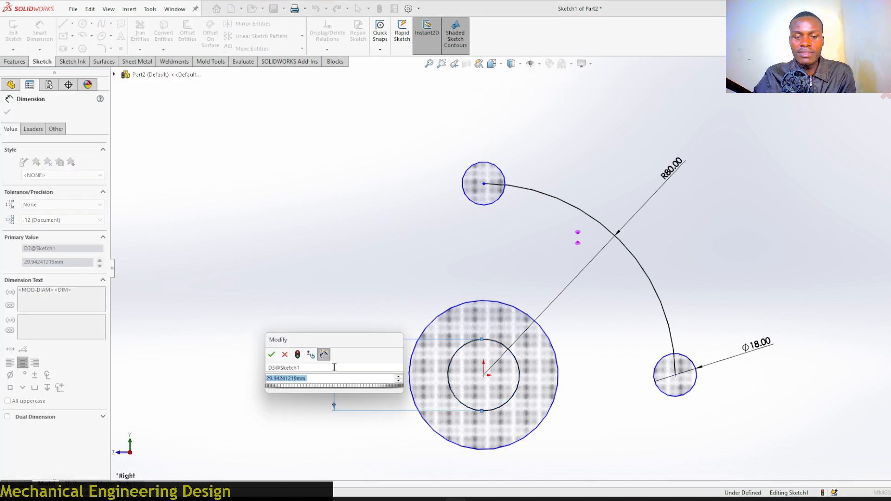
pyautogui.write('35')
pyautogui.press('Return')
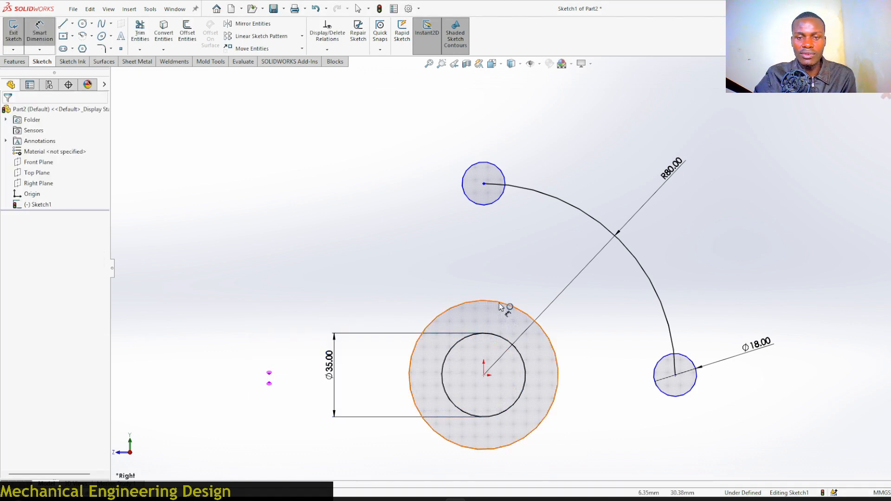
# Dimension the outer hub circle's diameter as 55 mm.
pyautogui.click(449, 305)
pyautogui.click(272, 371)
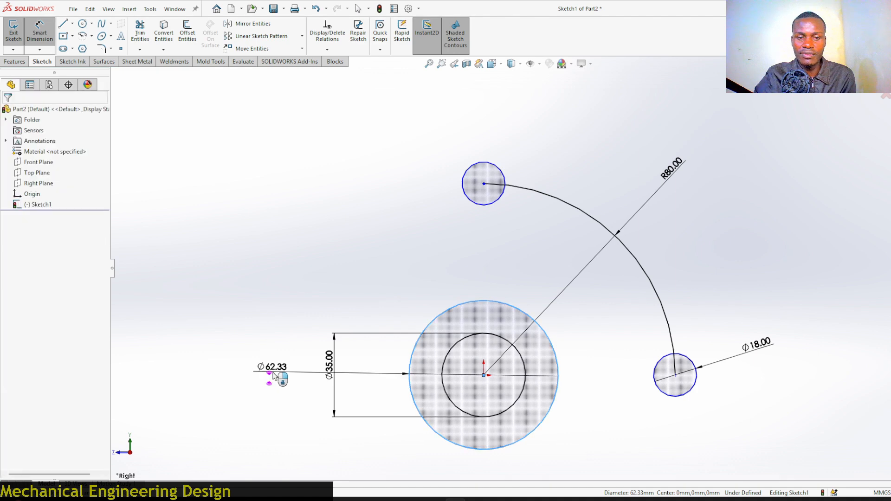
pyautogui.write('55')
pyautogui.press('Return')
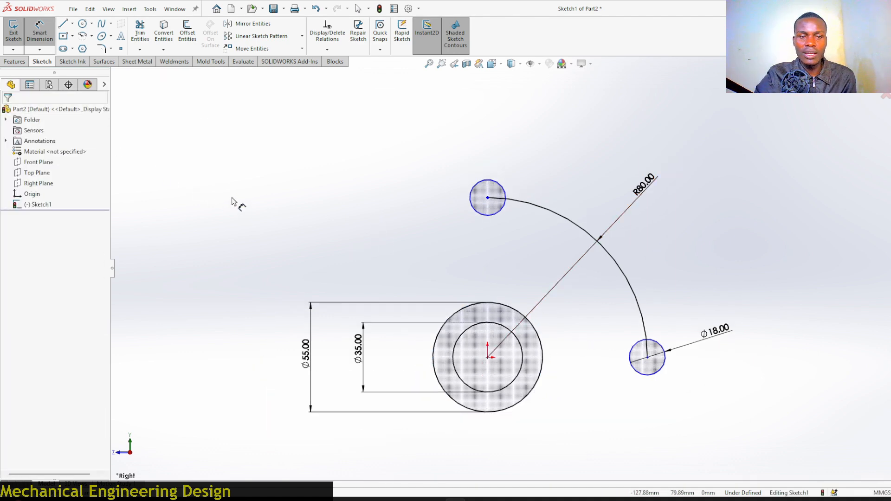
pyautogui.moveTo(235, 200); pyautogui.dragTo(238, 191, button='right')
pyautogui.press('Escape')
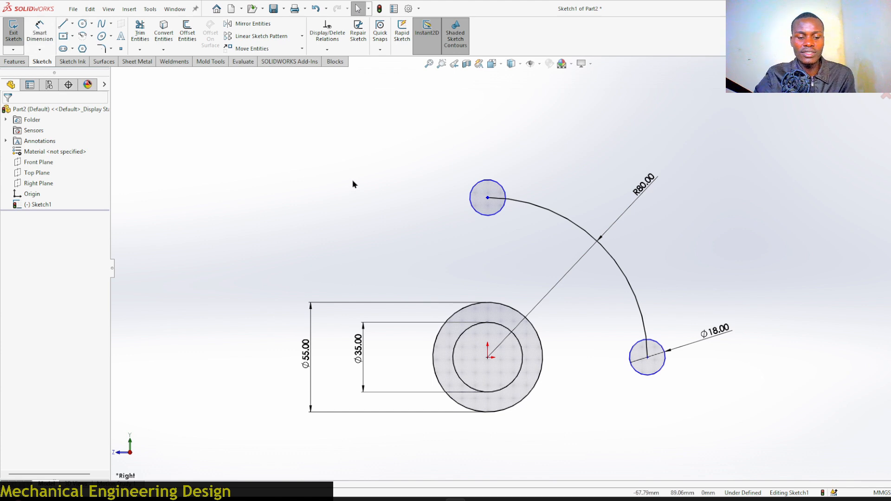
# Add a vertical relation between the origin and the top small circle's center.
pyautogui.click(490, 362)
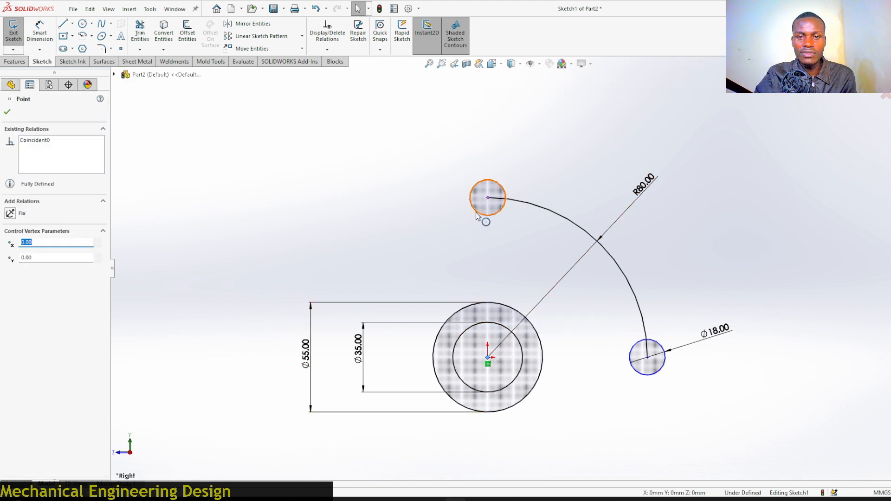
pyautogui.keyDown('ctrl'); pyautogui.click(488, 199); pyautogui.keyUp('ctrl')
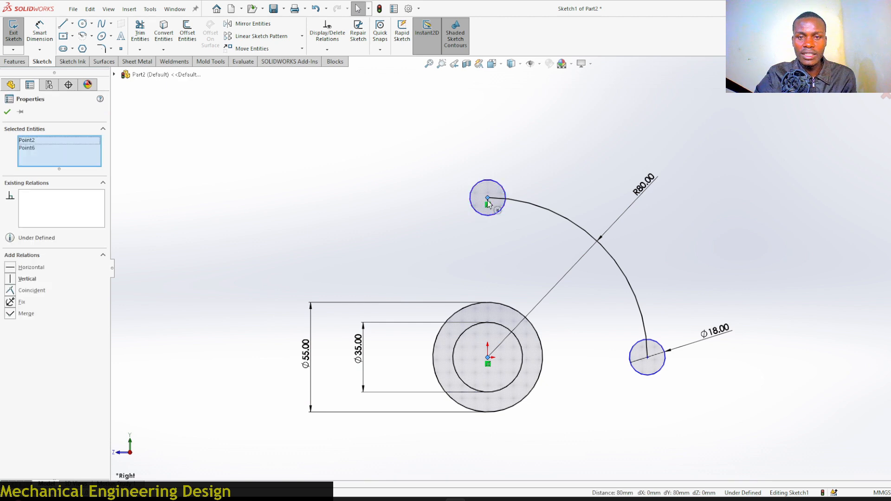
pyautogui.click(531, 159)
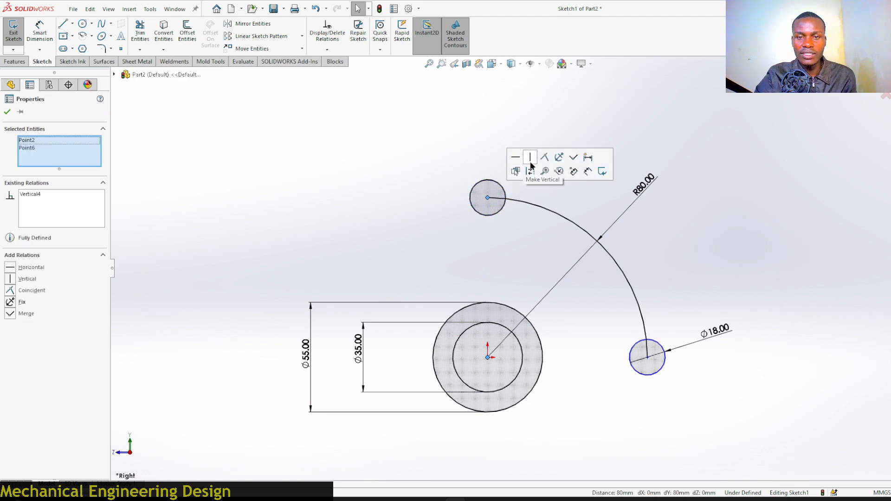
pyautogui.click(302, 199)
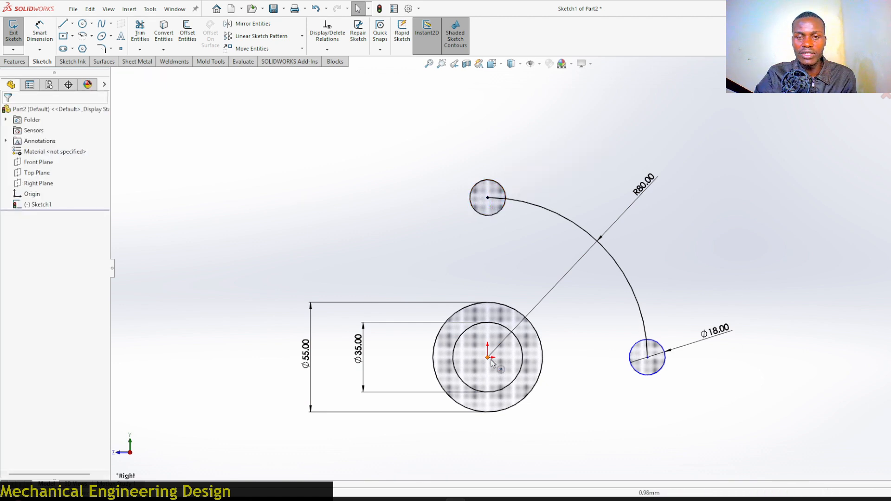
# Add a horizontal relation between the right small circle's center and the origin.
pyautogui.click(649, 357)
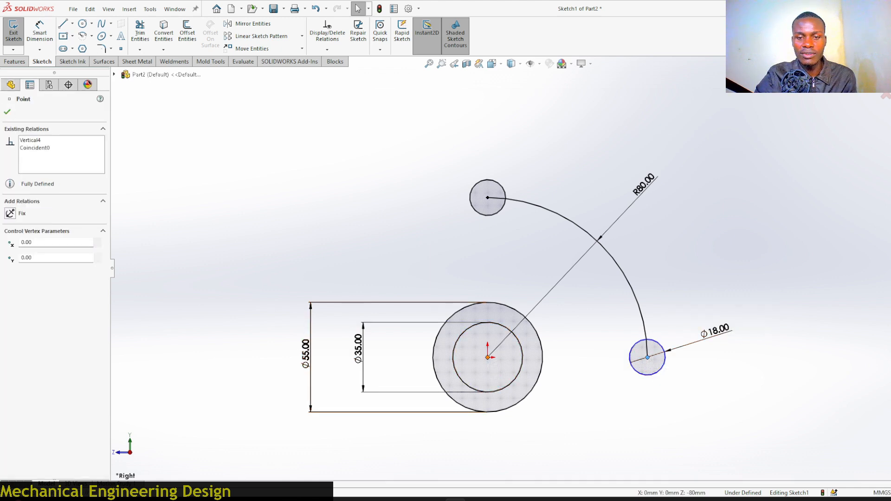
pyautogui.keyDown('ctrl'); pyautogui.click(488, 364); pyautogui.keyUp('ctrl')
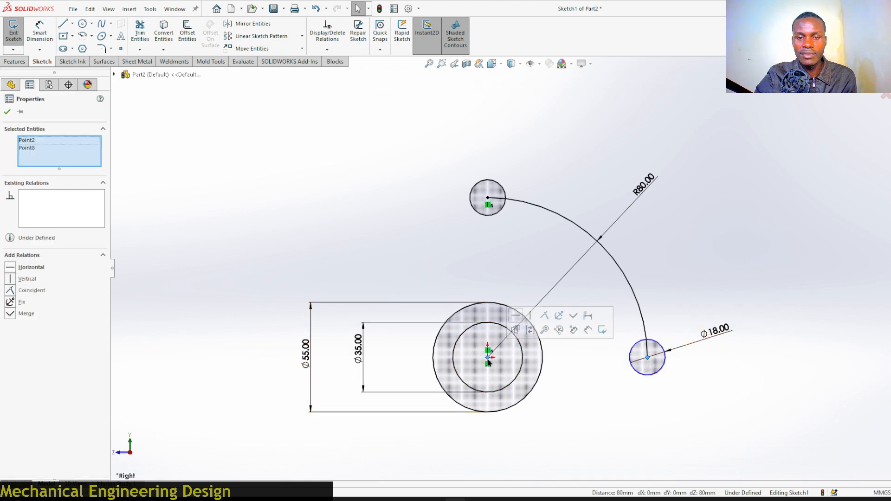
pyautogui.click(516, 316)
pyautogui.click(429, 260)
# Undo the last change and convert the 80 mm arc to construction geometry.
pyautogui.scroll(-2, 522, 374)
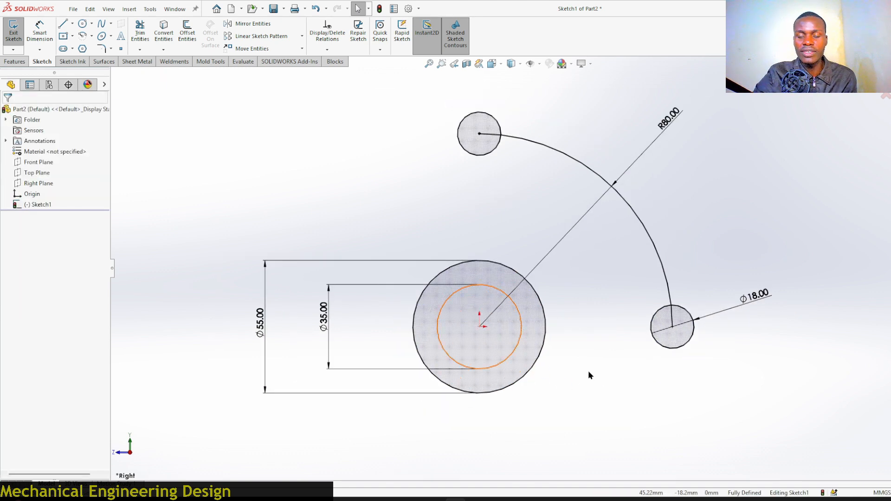
pyautogui.hotkey('ctrl', 'z')
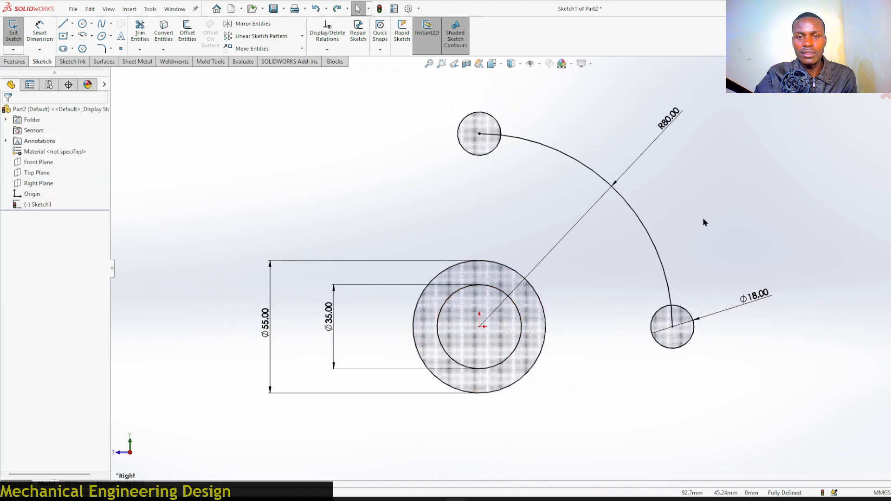
pyautogui.click(646, 237)
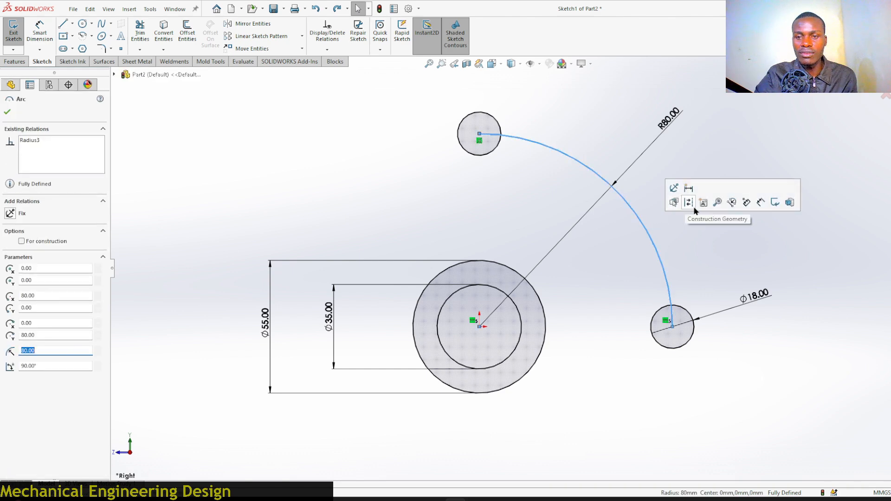
pyautogui.click(690, 203)
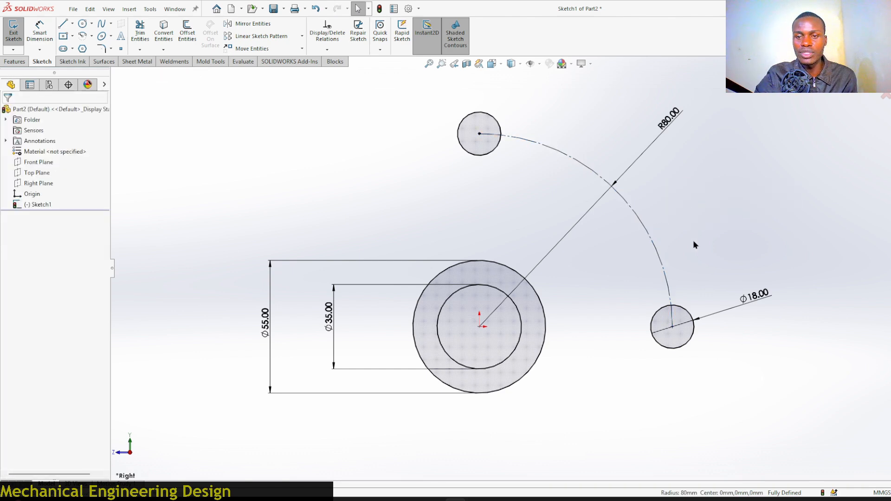
# Draw larger circles concentric with the top and right small circles, about 42 mm and 40 mm in diameter.
pyautogui.scroll(-1, 637, 210)
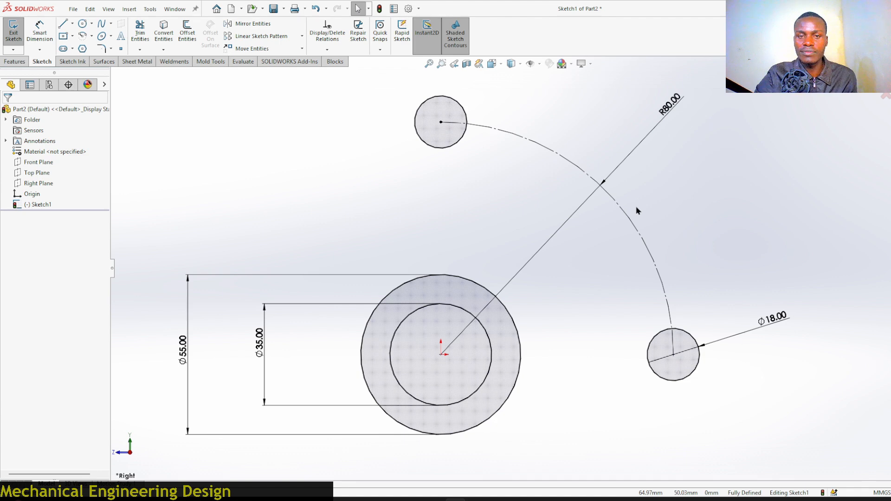
pyautogui.scroll(1, 505, 238)
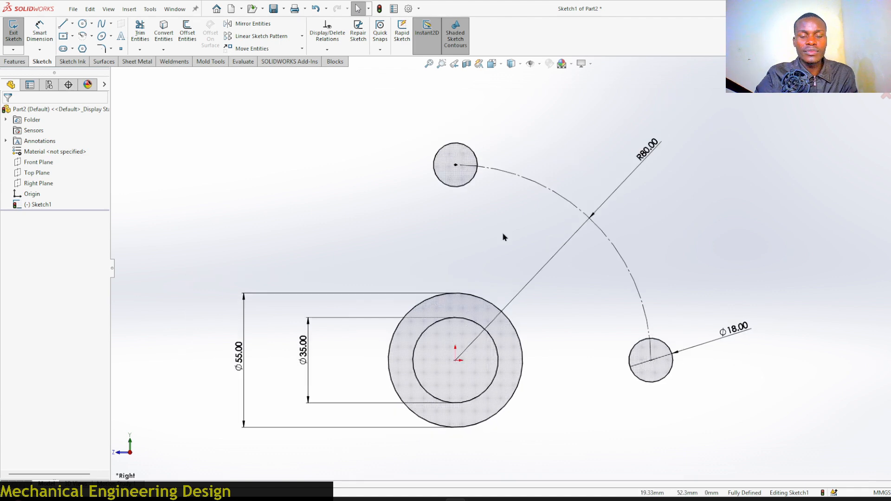
pyautogui.click(83, 25)
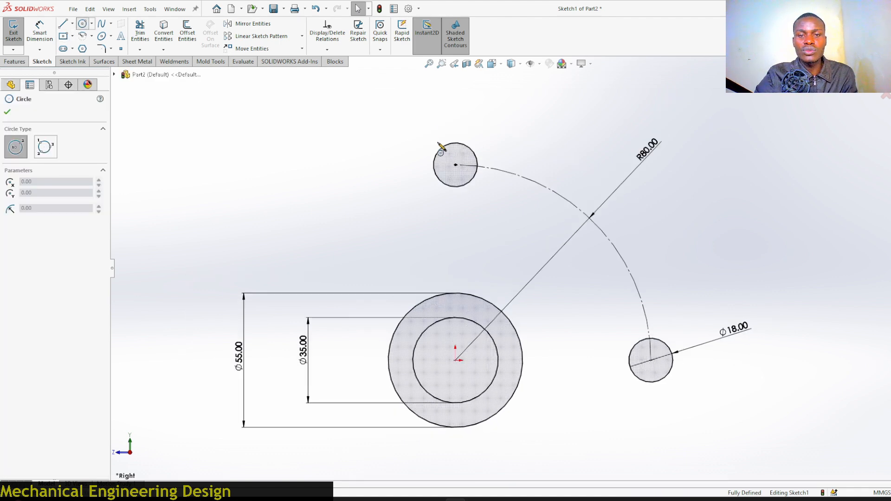
pyautogui.click(456, 165)
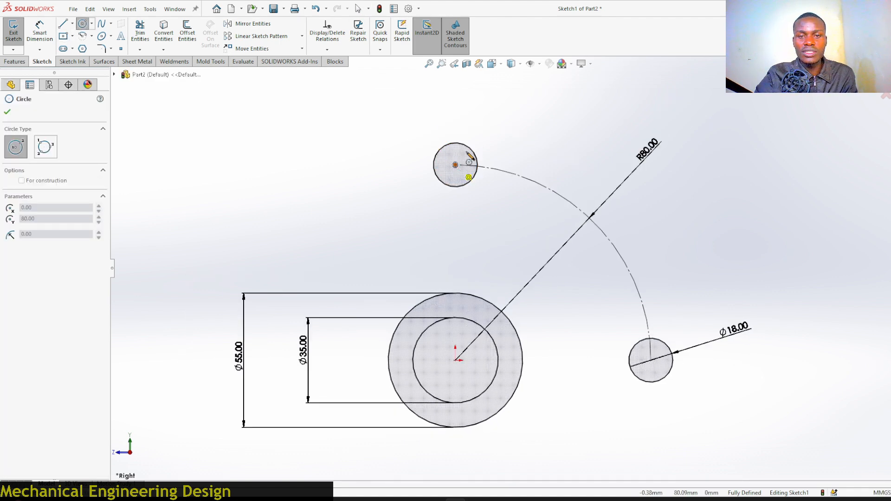
pyautogui.click(491, 130)
pyautogui.click(651, 361)
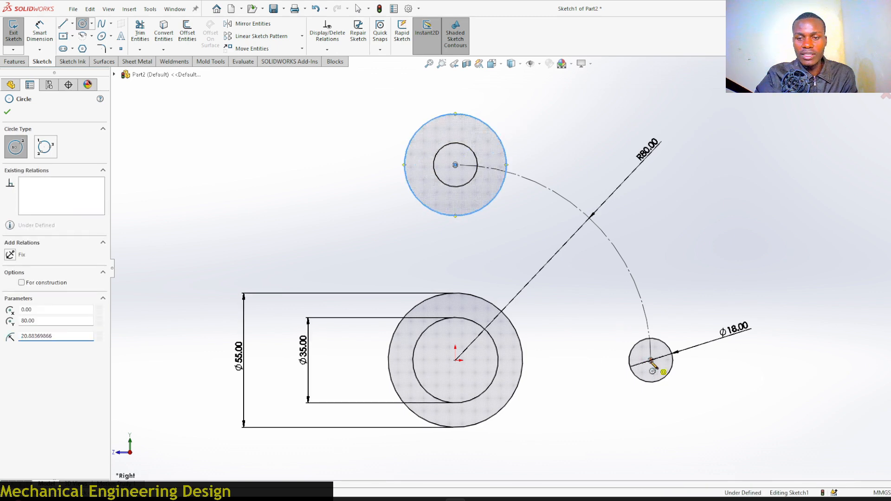
pyautogui.click(692, 334)
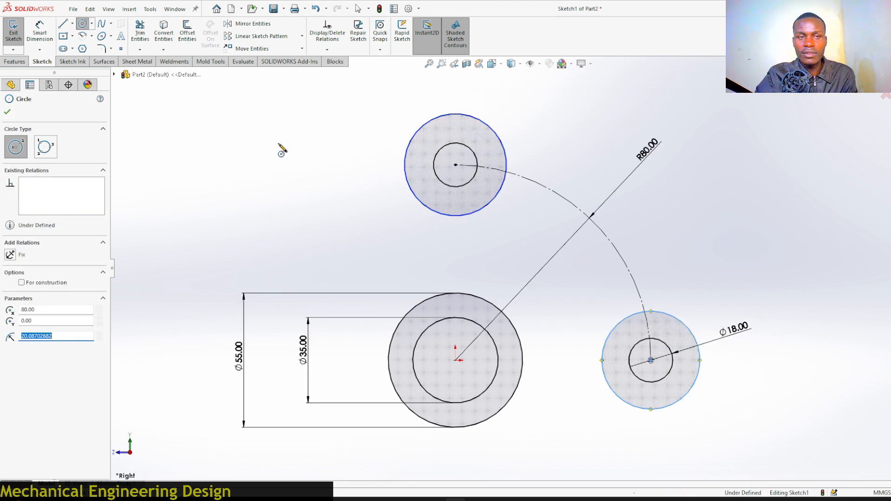
# Draw a centerpoint arc about 101 mm radius centered at the origin, from the top of the upper large circle to the right large circle.
pyautogui.click(91, 37)
pyautogui.click(107, 51)
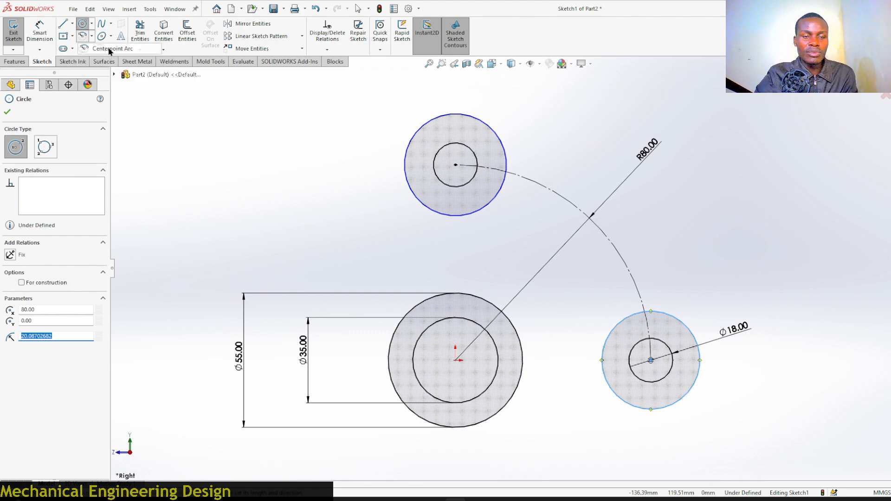
pyautogui.click(456, 361)
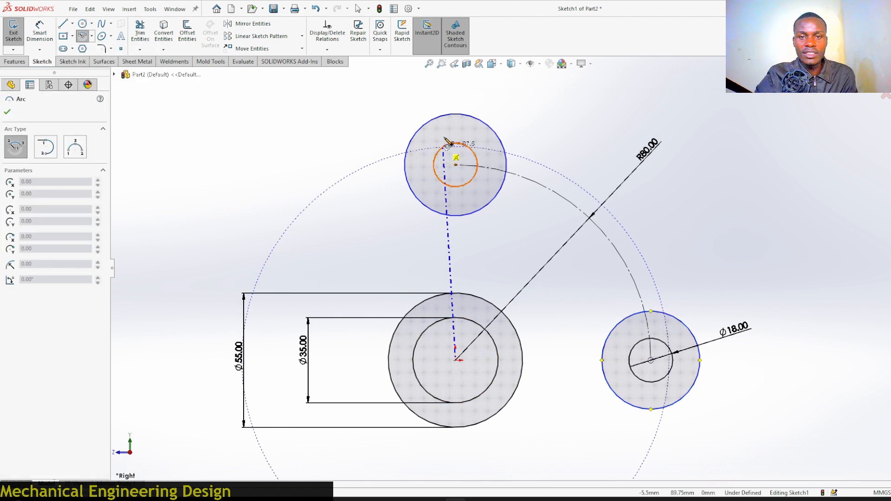
pyautogui.click(455, 114)
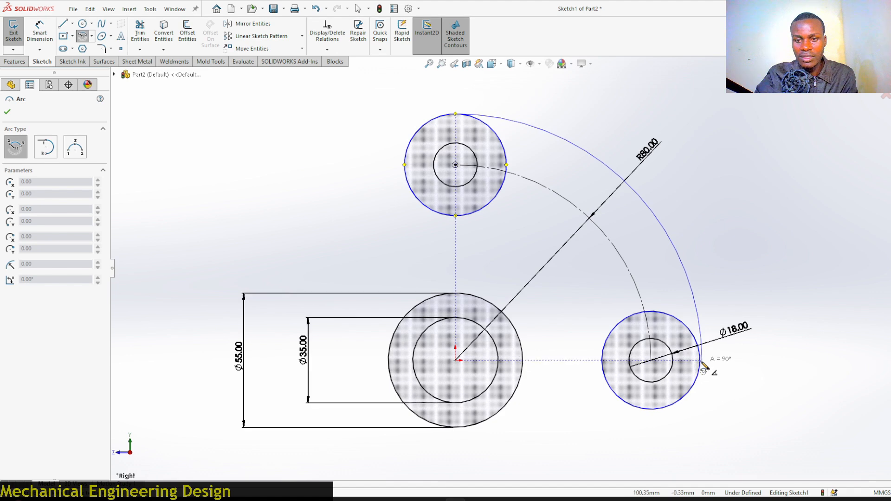
pyautogui.scroll(-3, 702, 366)
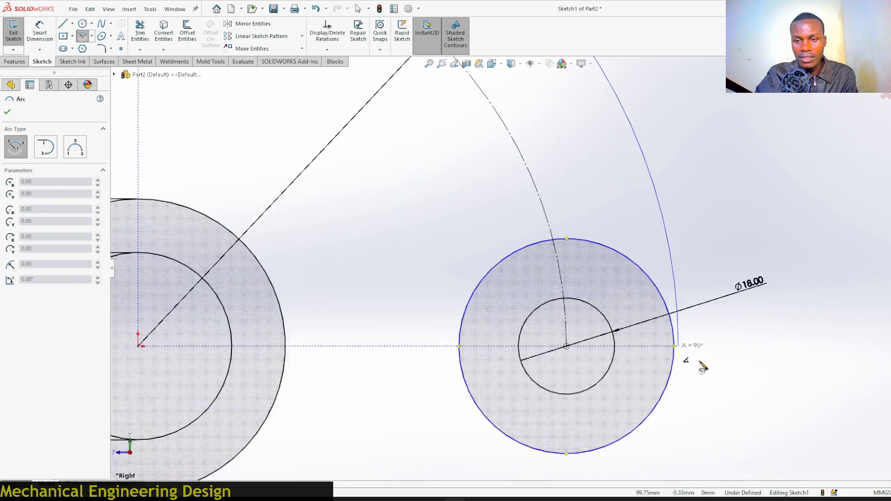
pyautogui.click(676, 348)
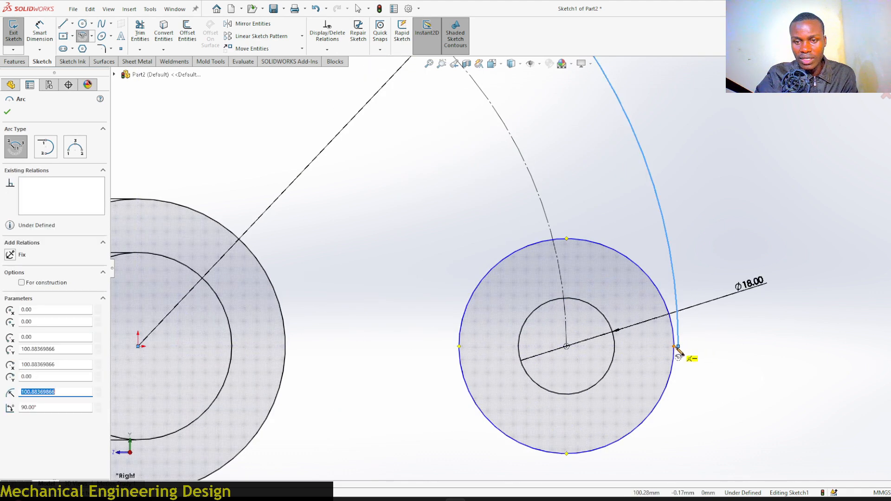
pyautogui.rightClick(710, 355)
pyautogui.click(732, 358)
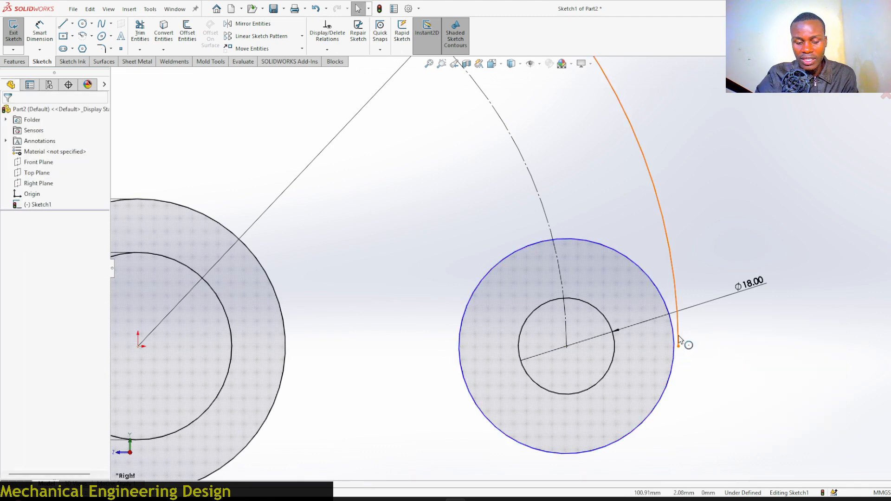
# Make the new outer arc tangent to the right large circle.
pyautogui.click(679, 338)
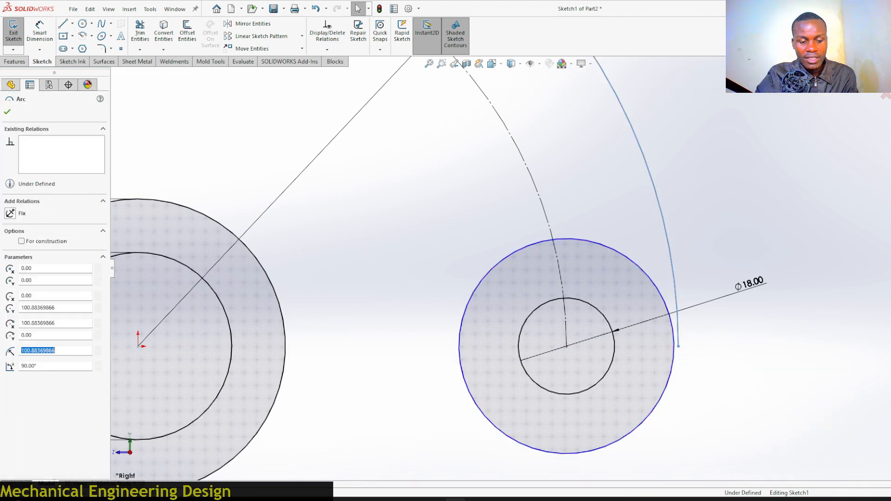
pyautogui.keyDown('ctrl'); pyautogui.click(676, 363); pyautogui.keyUp('ctrl')
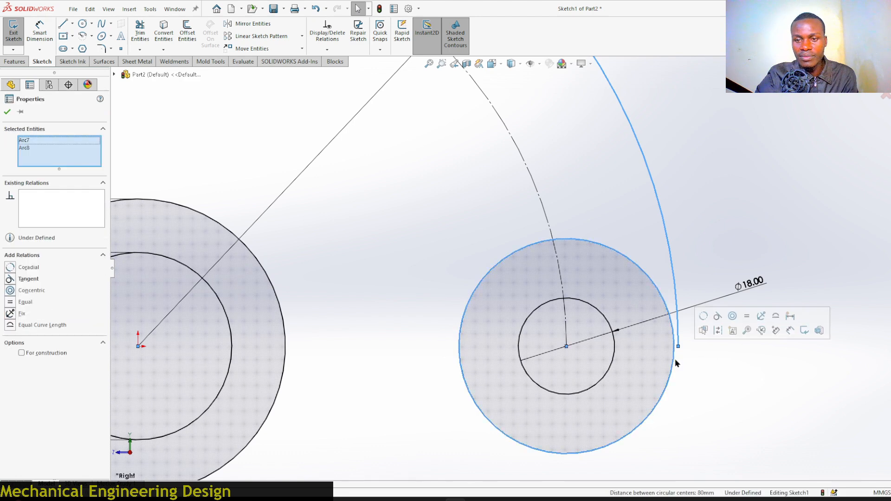
pyautogui.click(717, 317)
pyautogui.click(717, 386)
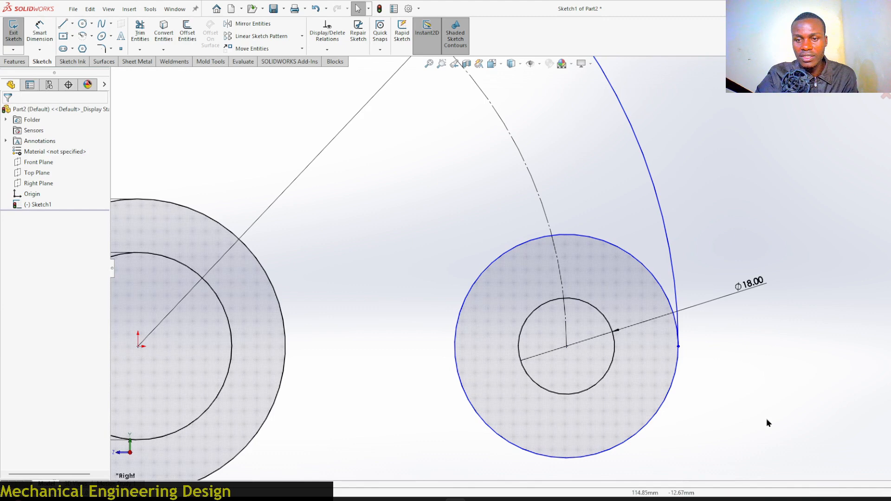
# Draw a centerpoint arc about 59 mm radius centered at the origin, from the right large circle's left side to the upper large circle's bottom.
pyautogui.scroll(6, 766, 420)
pyautogui.scroll(-1, 417, 92)
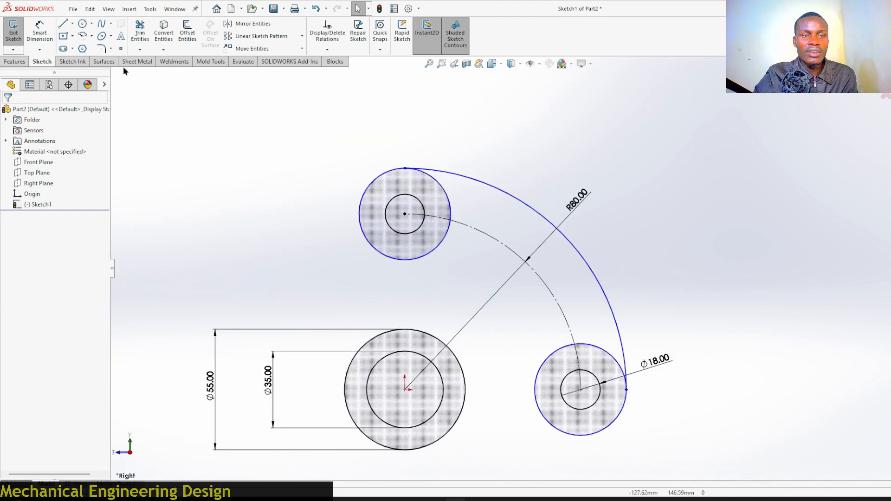
pyautogui.click(93, 39)
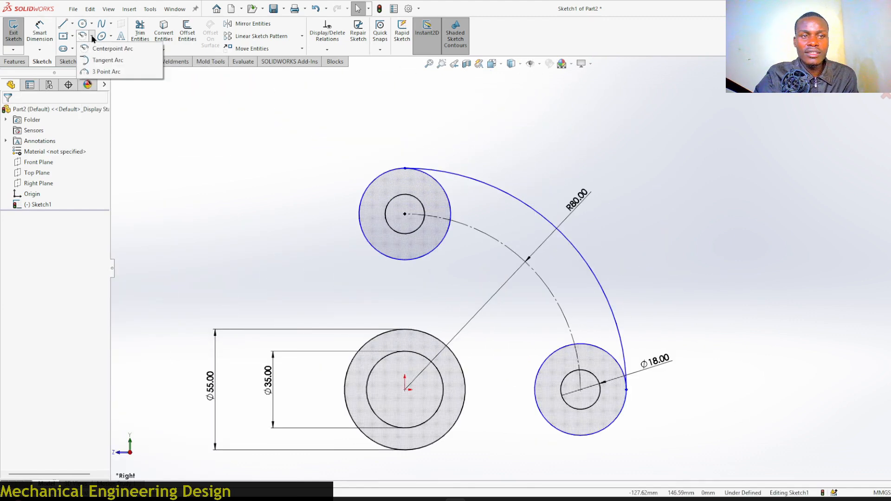
pyautogui.click(105, 48)
pyautogui.scroll(-2, 408, 385)
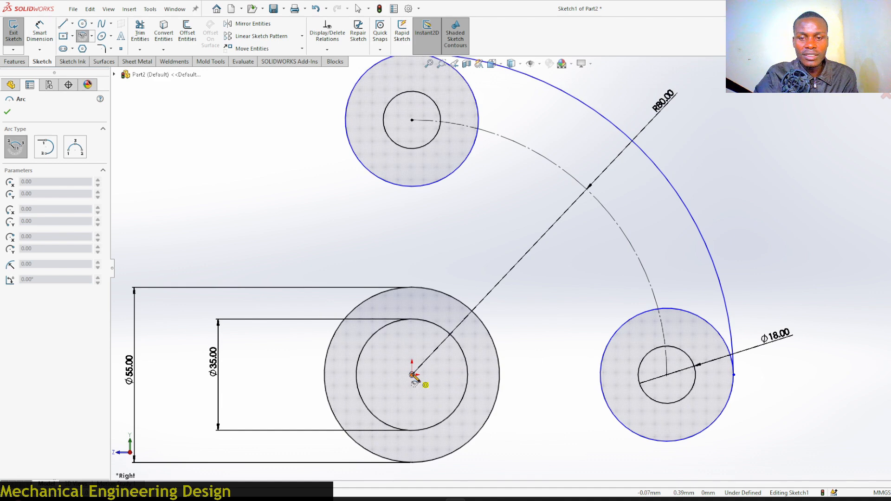
pyautogui.click(412, 375)
pyautogui.click(600, 375)
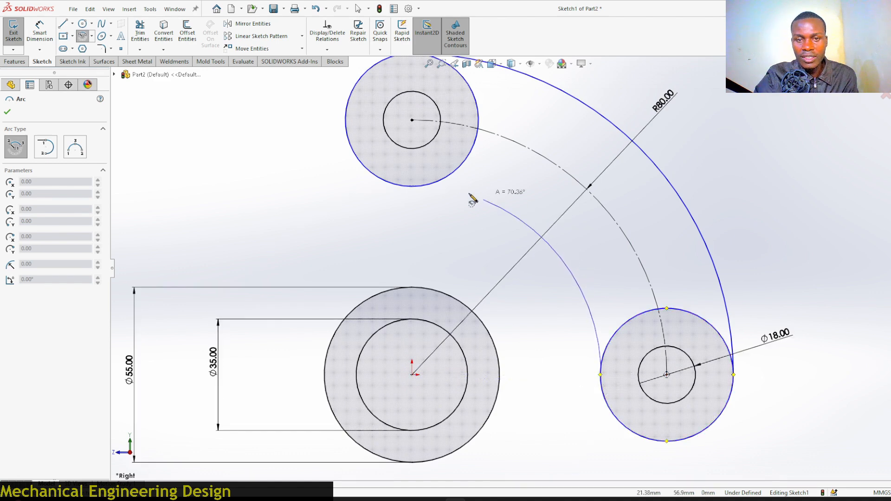
pyautogui.click(404, 187)
pyautogui.rightClick(403, 190)
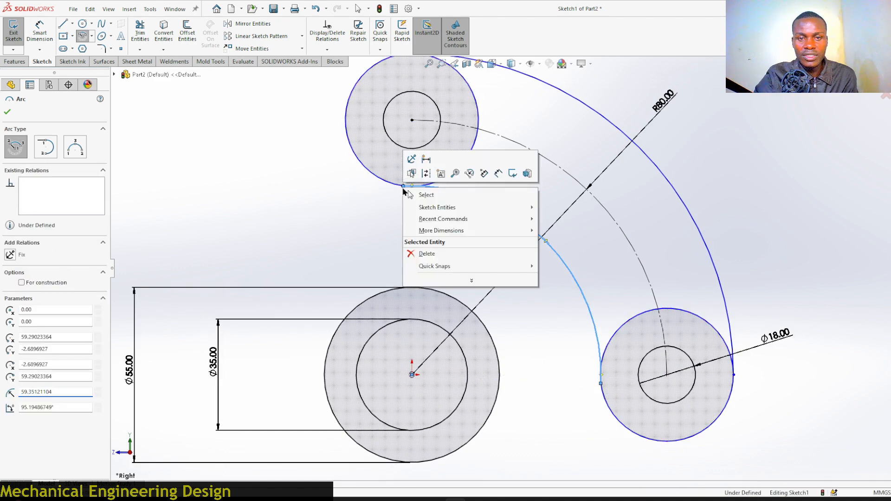
pyautogui.click(423, 194)
# Make the new inner arc tangent to the right large circle.
pyautogui.scroll(-3, 645, 425)
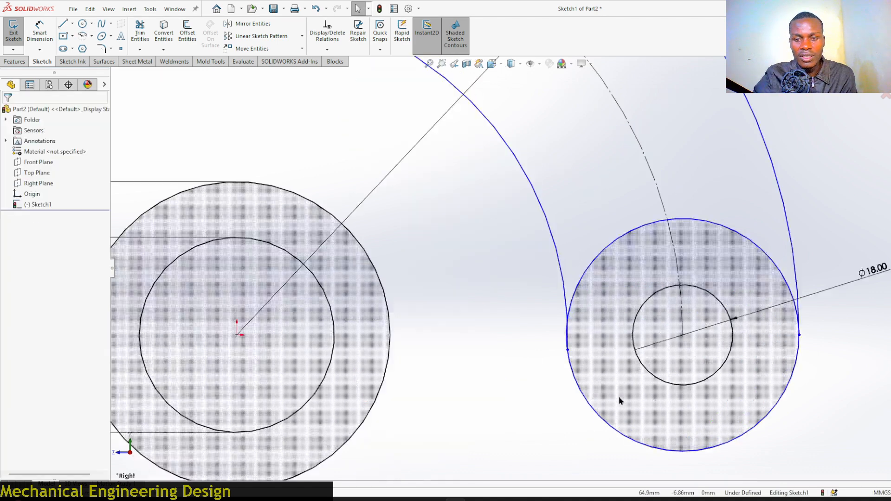
pyautogui.click(562, 277)
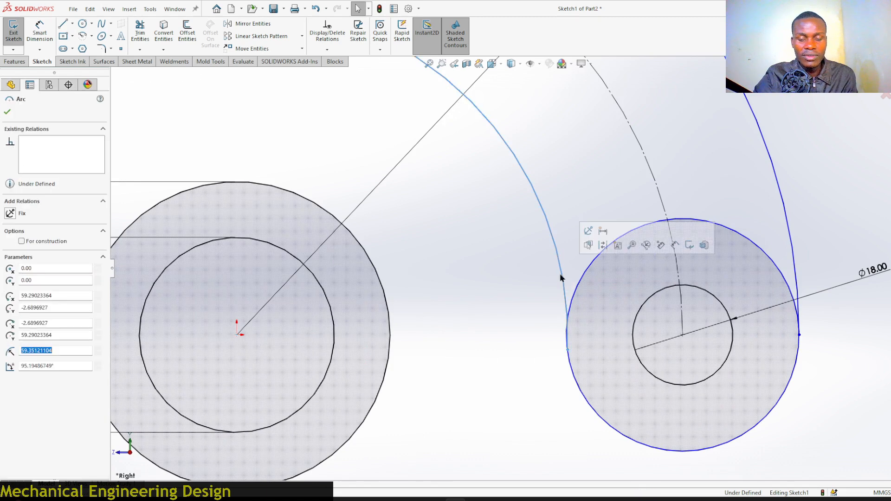
pyautogui.keyDown('ctrl'); pyautogui.click(588, 274); pyautogui.keyUp('ctrl')
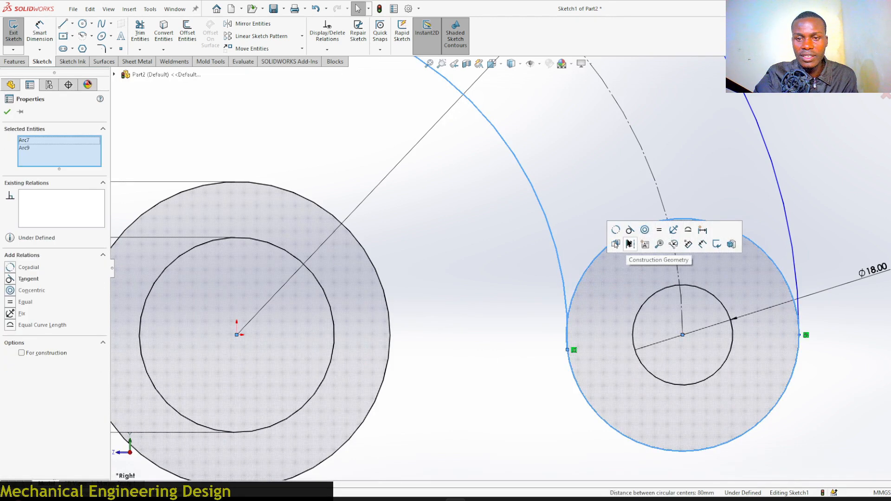
pyautogui.click(633, 232)
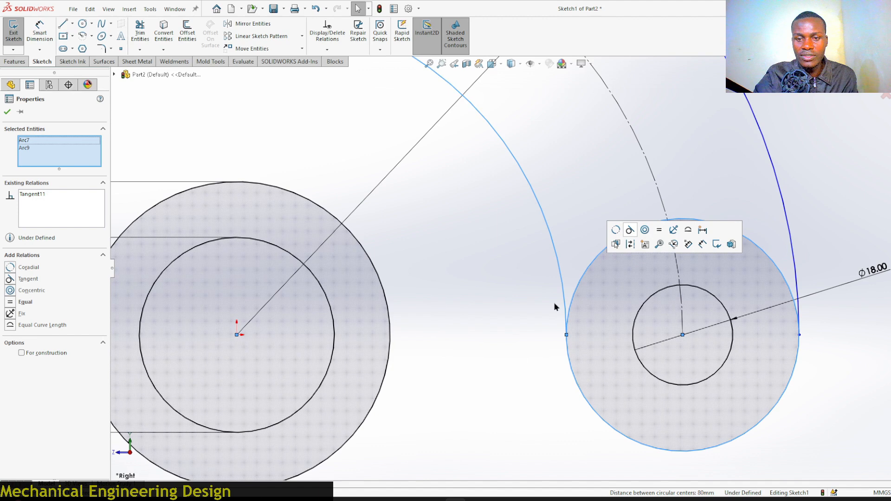
pyautogui.click(520, 376)
# Make the inner arc tangent to the upper large circle.
pyautogui.scroll(3, 521, 377)
pyautogui.scroll(-3, 385, 143)
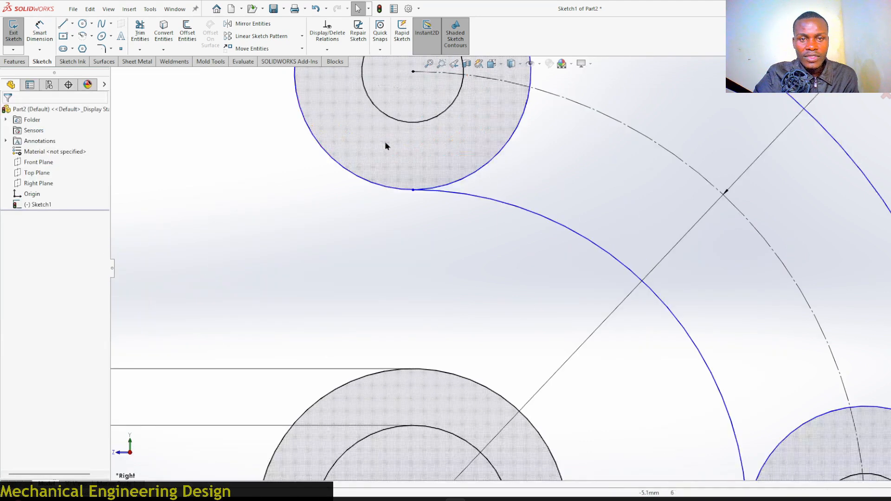
pyautogui.click(502, 156)
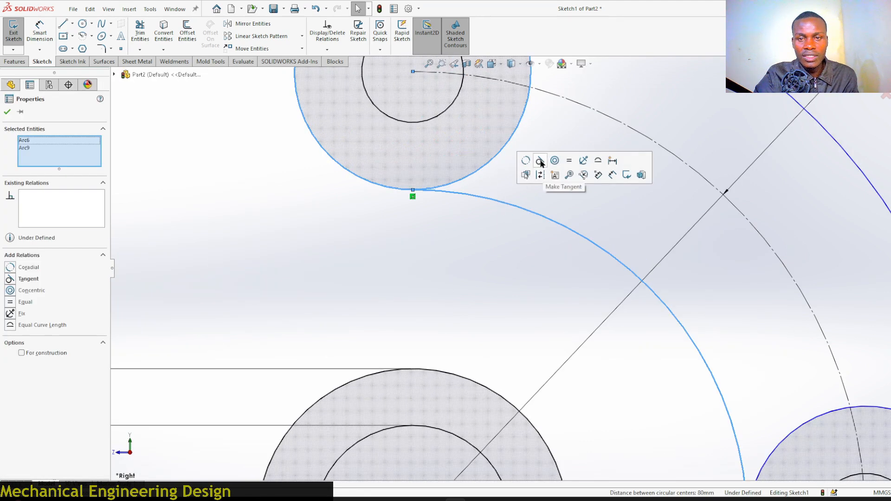
pyautogui.click(406, 266)
# Make the outer arc tangent to the upper large circle.
pyautogui.scroll(4, 444, 304)
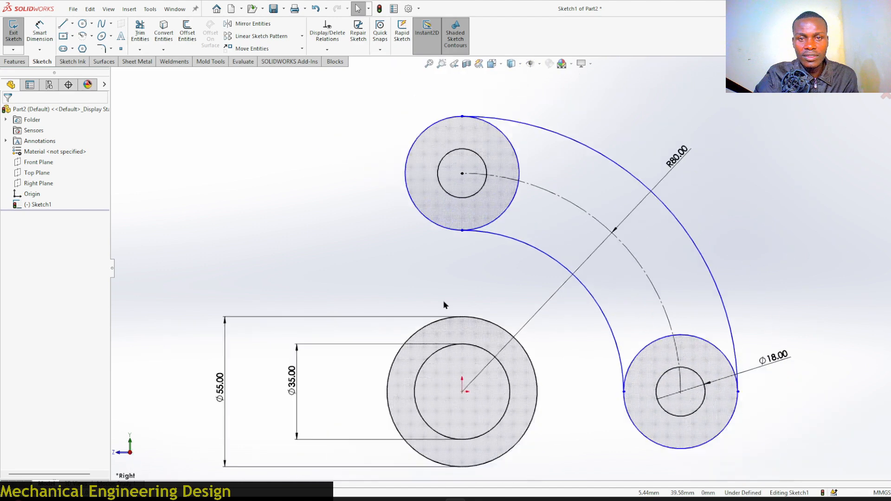
pyautogui.scroll(-6, 474, 126)
pyautogui.scroll(-1, 473, 213)
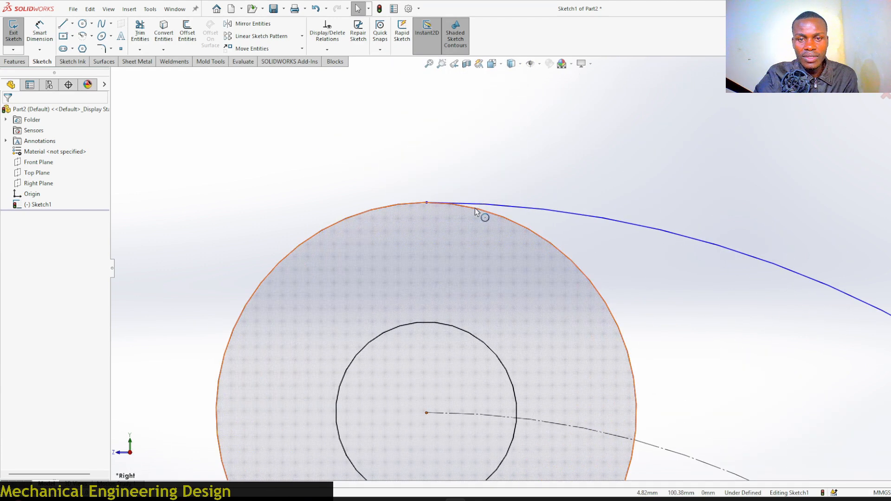
pyautogui.click(477, 213)
pyautogui.scroll(5, 449, 148)
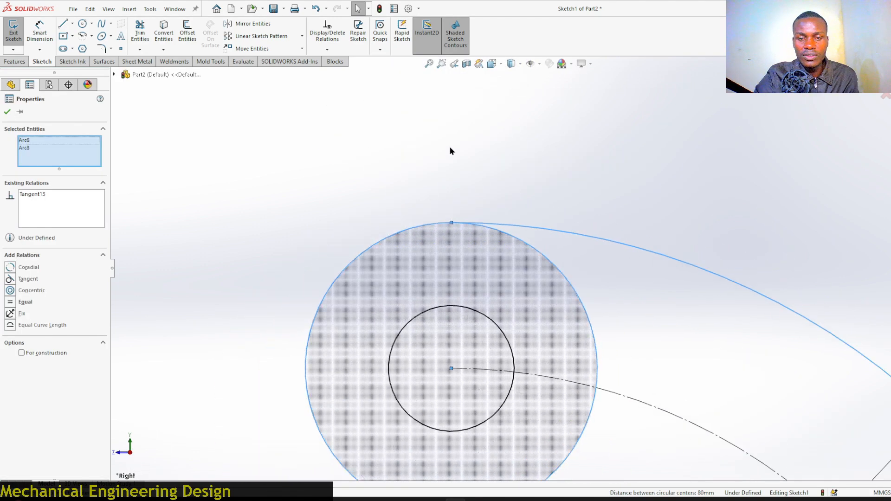
pyautogui.press('Escape')
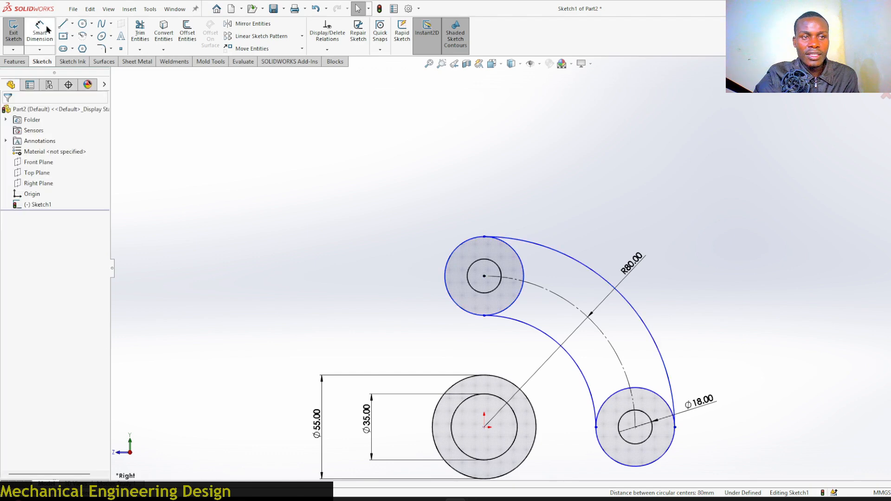
# Dimension the outer arc's radius as 100 mm.
pyautogui.click(40, 30)
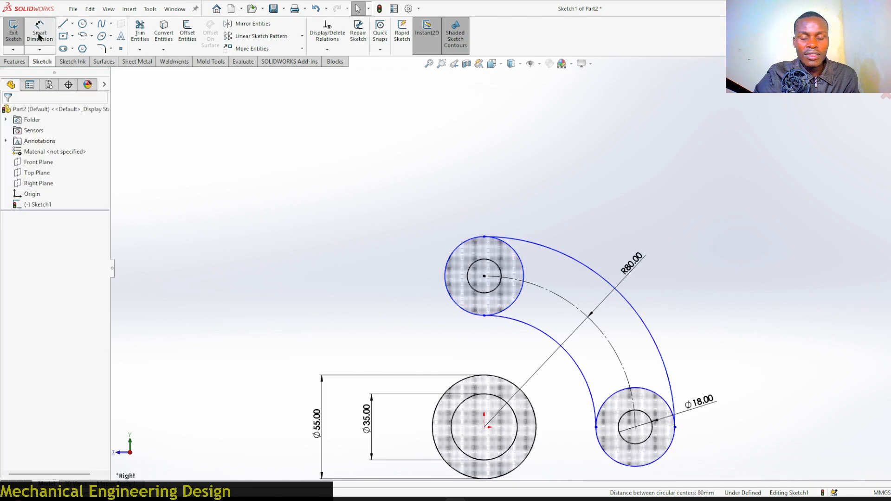
pyautogui.click(569, 258)
pyautogui.click(598, 201)
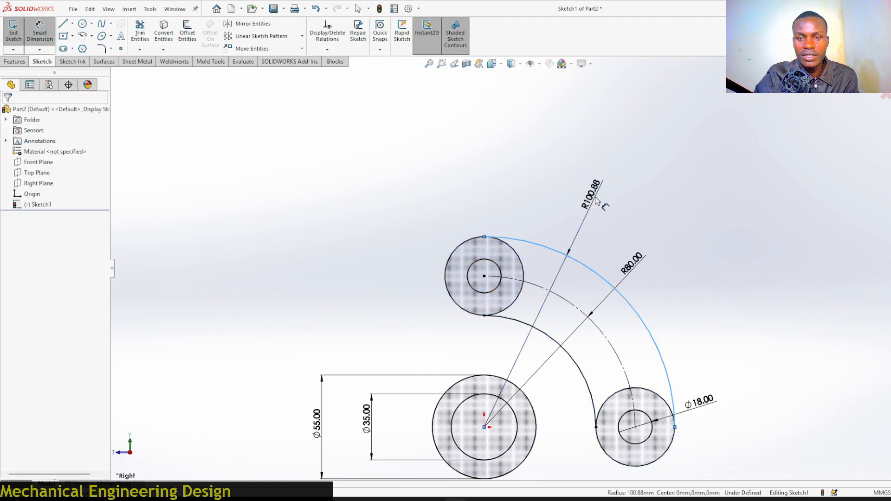
pyautogui.write('100')
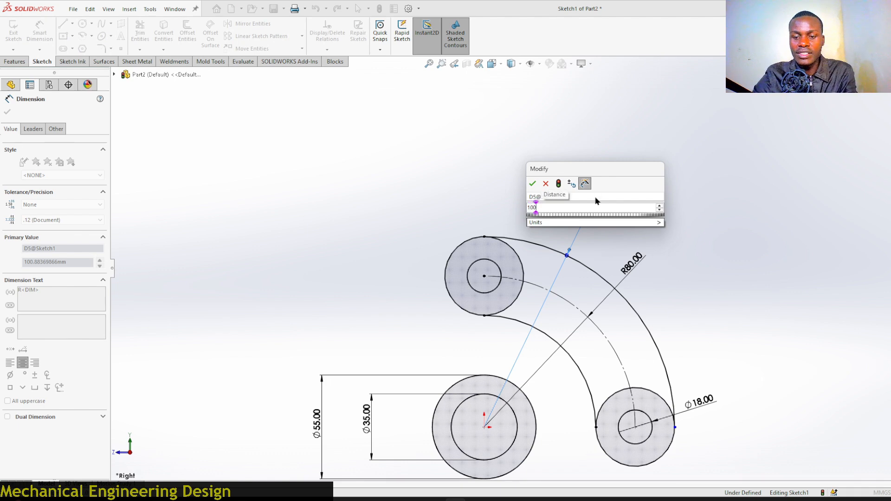
pyautogui.press('Return')
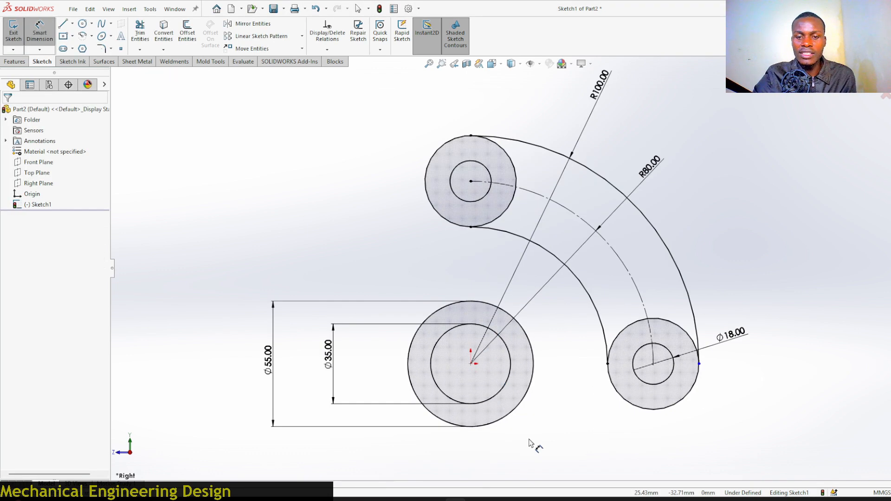
# Draw a vertical line from the upper large circle's left side down to the hub's outer circle.
pyautogui.click(62, 24)
pyautogui.scroll(-3, 442, 298)
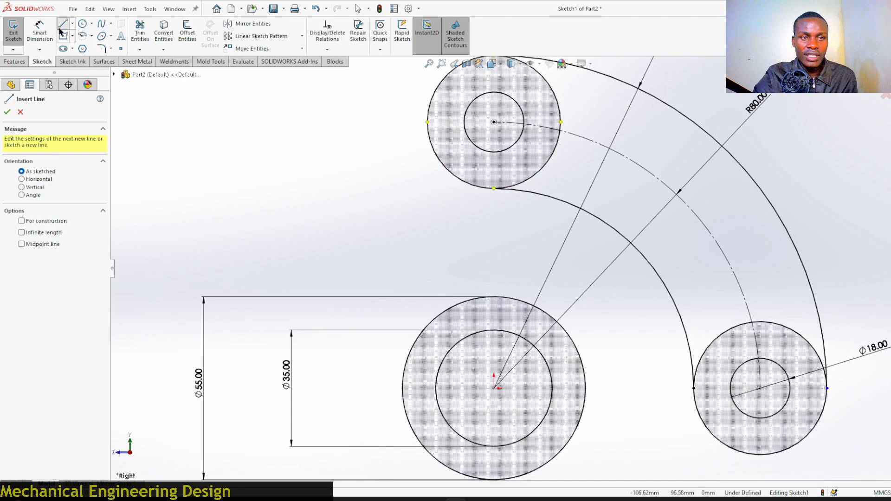
pyautogui.click(428, 123)
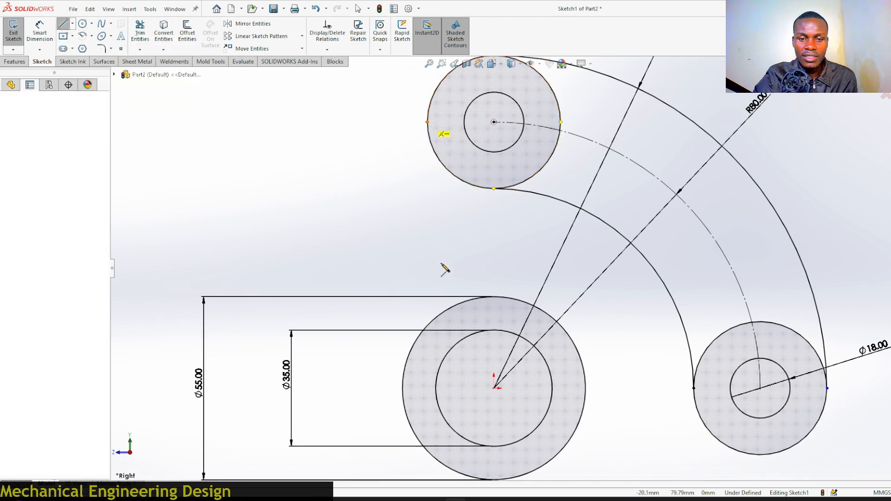
pyautogui.click(428, 326)
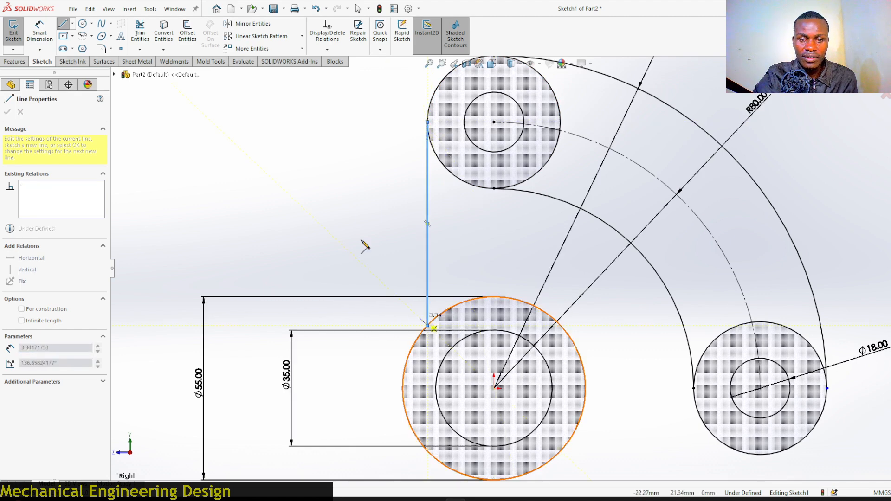
pyautogui.rightClick(365, 214)
pyautogui.click(365, 217)
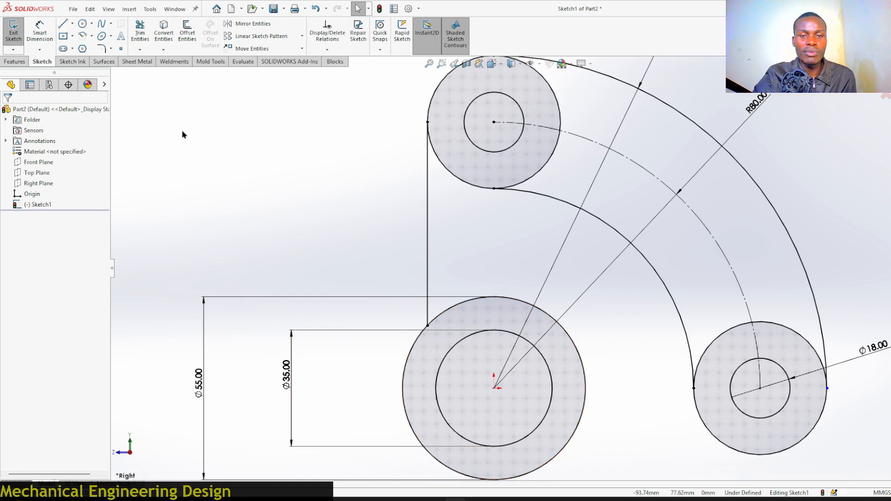
# Offset the vertical line 30 mm to the right, reversing the offset direction.
pyautogui.click(187, 31)
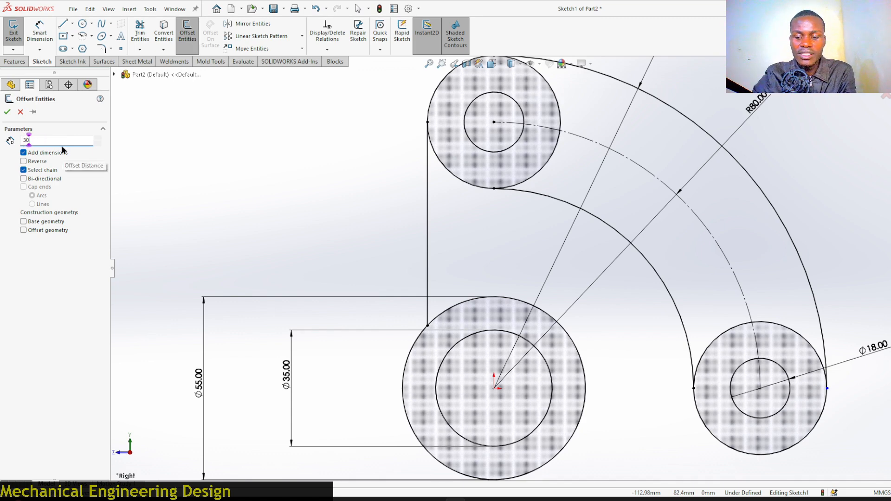
pyautogui.click(430, 222)
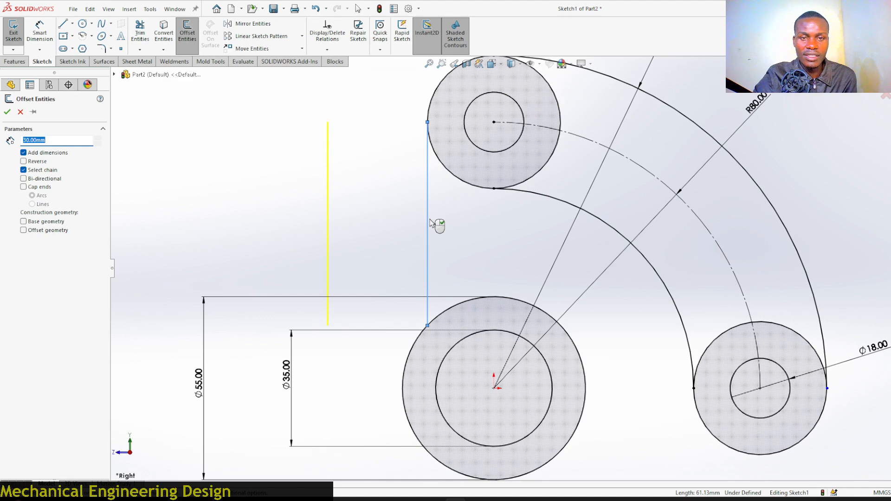
pyautogui.click(24, 162)
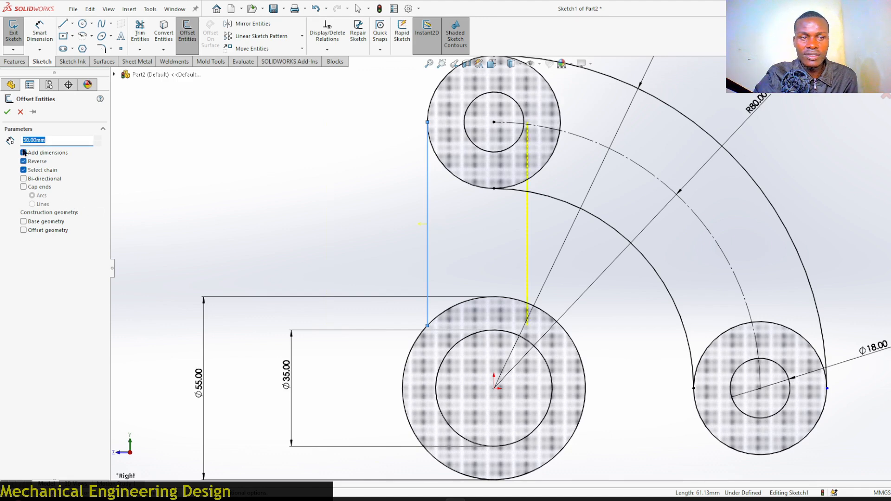
pyautogui.click(7, 112)
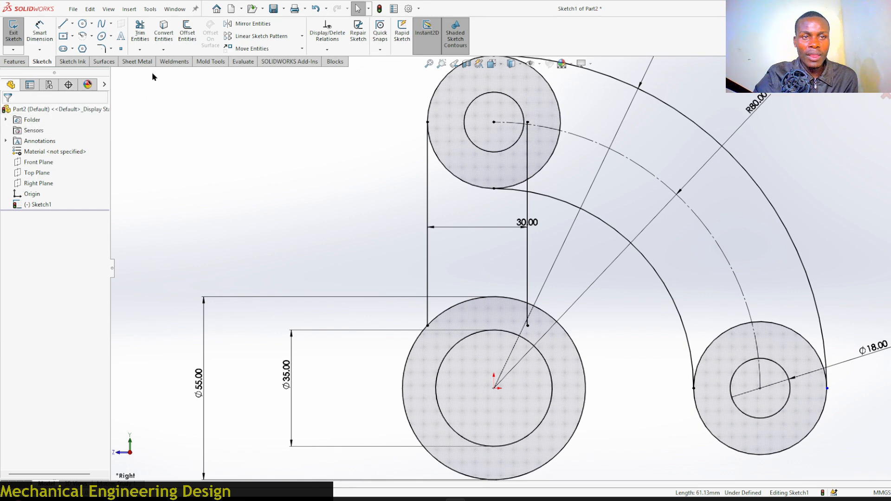
# Trim the offset line's ends that extend inside the hub circle and the upper large circle.
pyautogui.click(140, 32)
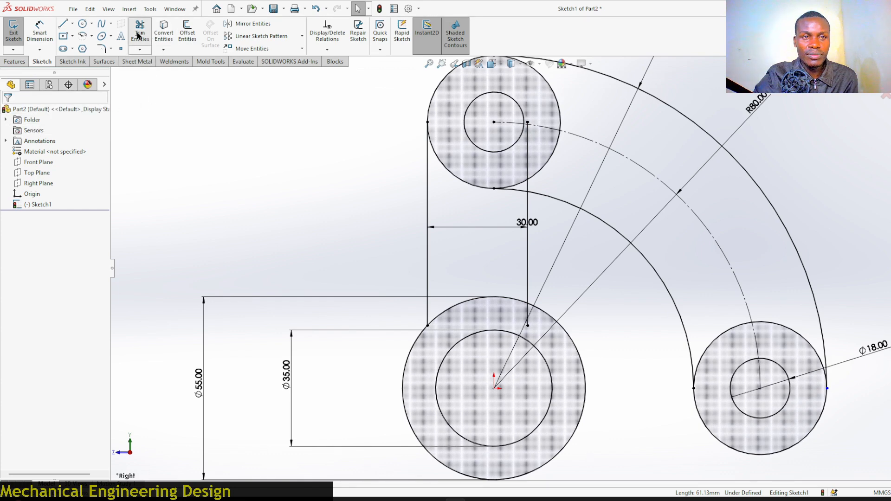
pyautogui.scroll(-10, 536, 341)
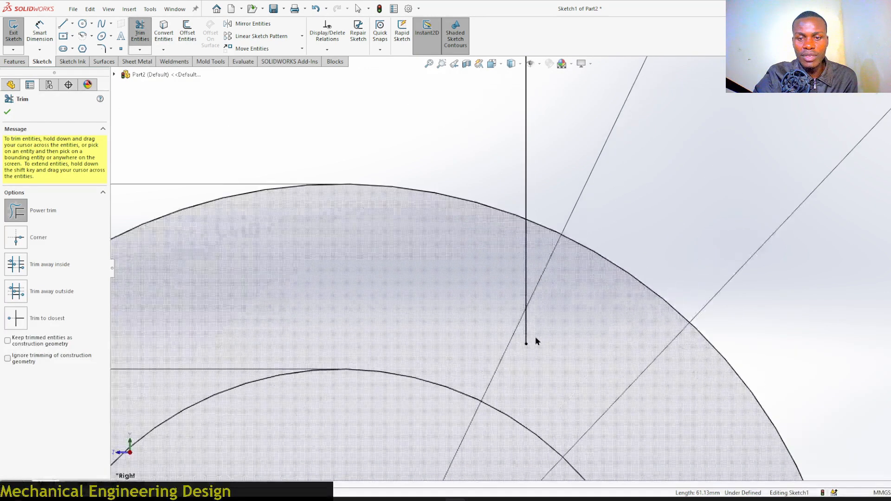
pyautogui.moveTo(531, 317); pyautogui.dragTo(522, 324)
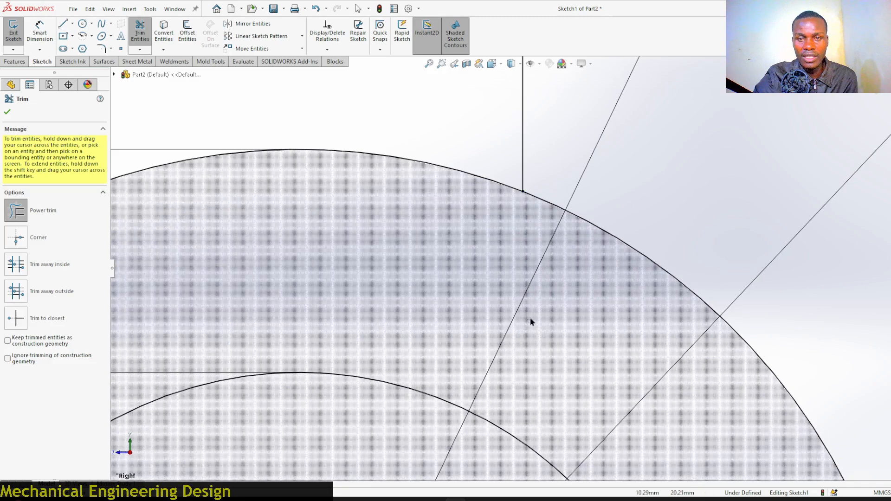
pyautogui.scroll(10, 532, 322)
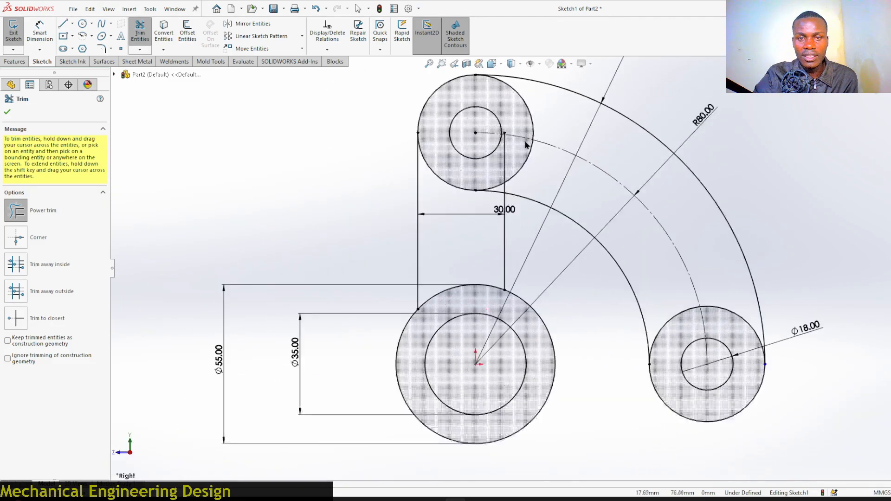
pyautogui.scroll(-10, 526, 146)
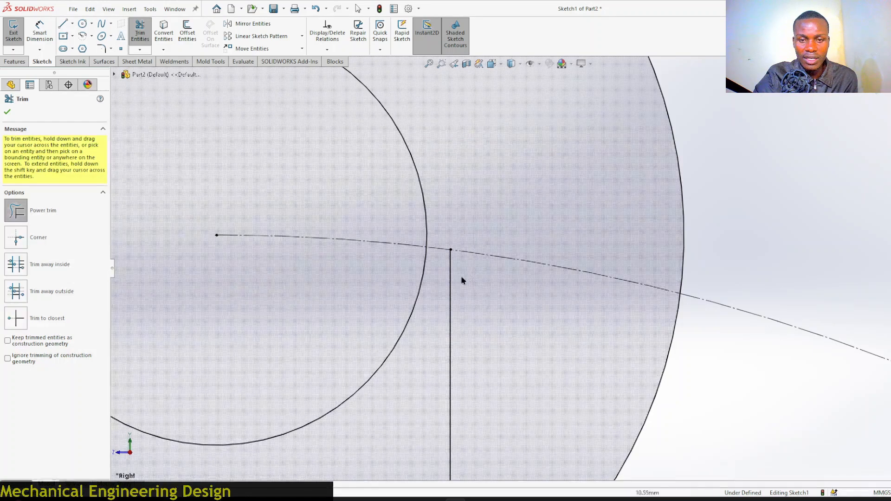
pyautogui.moveTo(462, 280); pyautogui.dragTo(447, 282)
pyautogui.scroll(10, 496, 190)
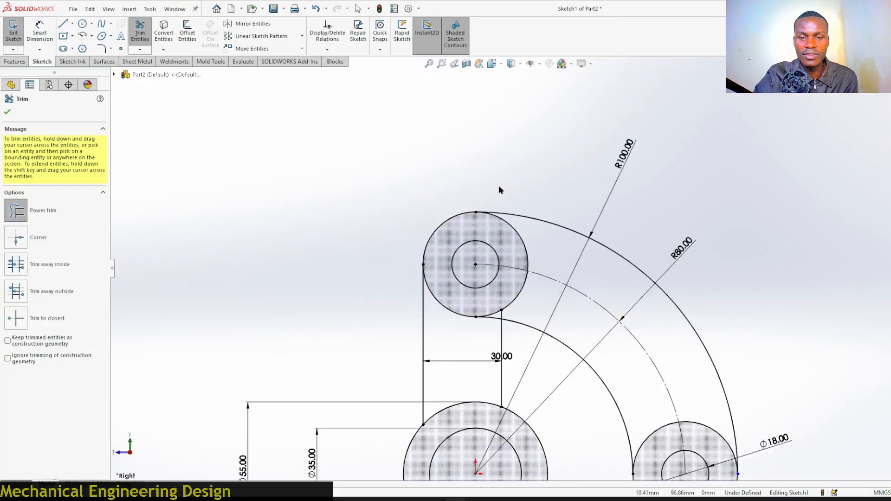
pyautogui.scroll(-2, 504, 349)
pyautogui.press('Escape')
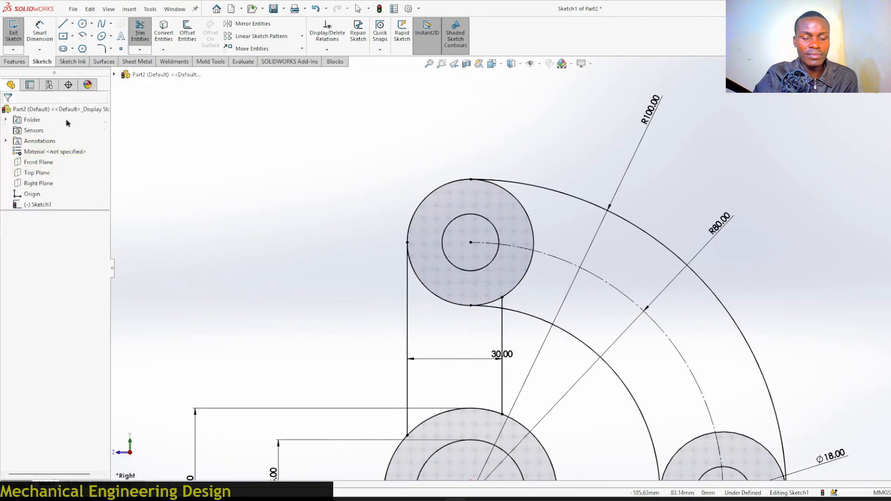
pyautogui.press('f')
pyautogui.scroll(-4, 554, 373)
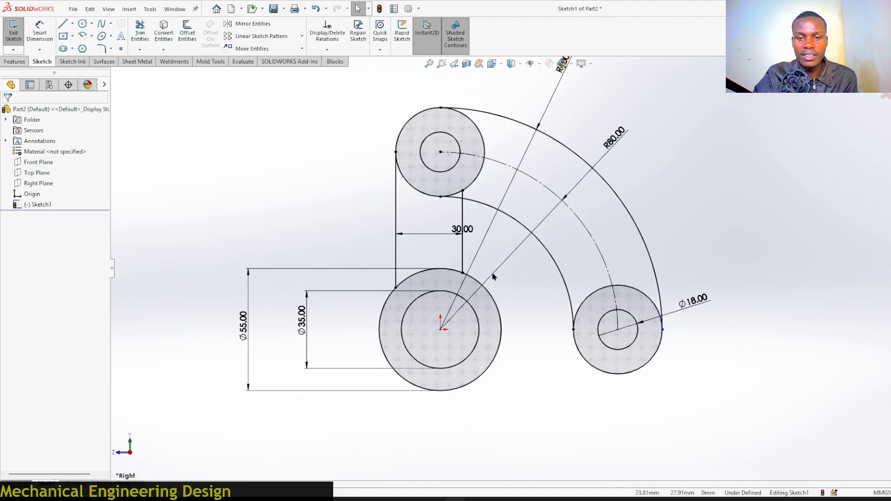
# Draw a construction line from the hub's center out to the upper left.
pyautogui.scroll(3, 494, 277)
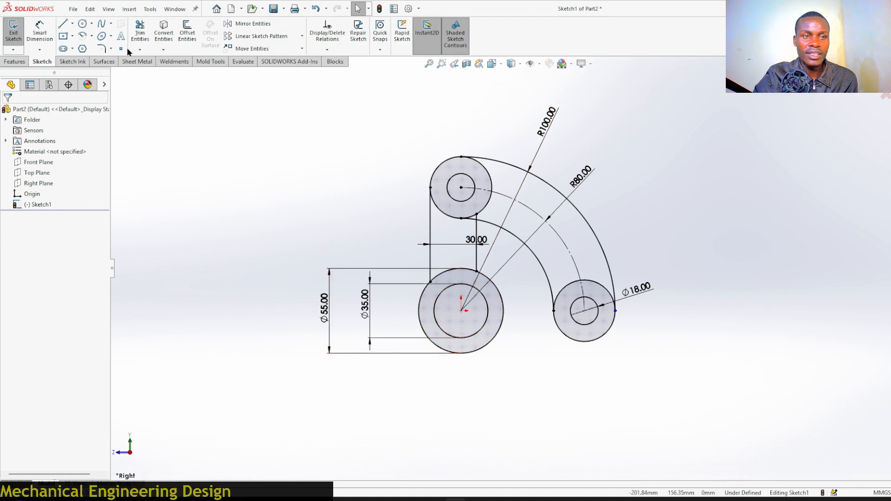
pyautogui.click(62, 25)
pyautogui.scroll(-2, 403, 281)
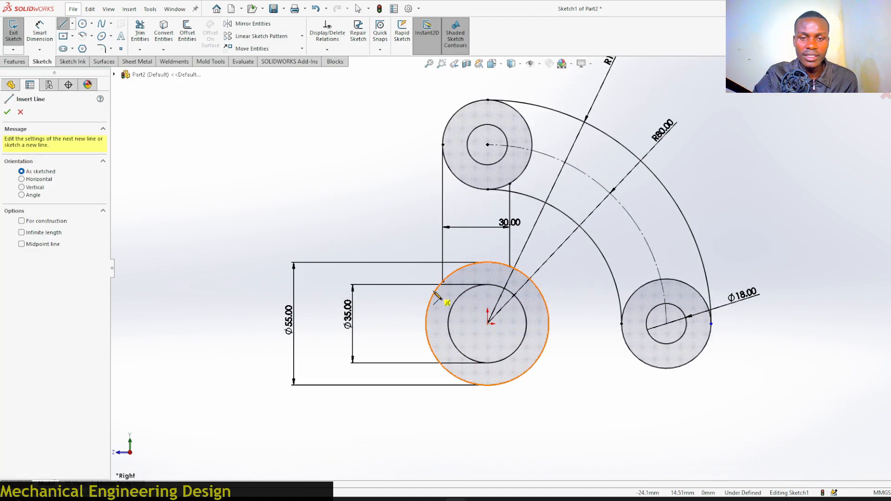
pyautogui.click(488, 324)
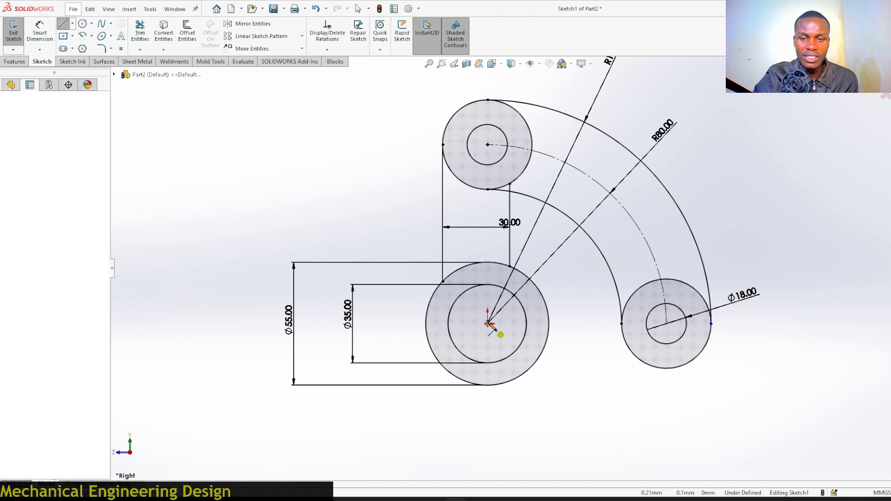
pyautogui.click(305, 136)
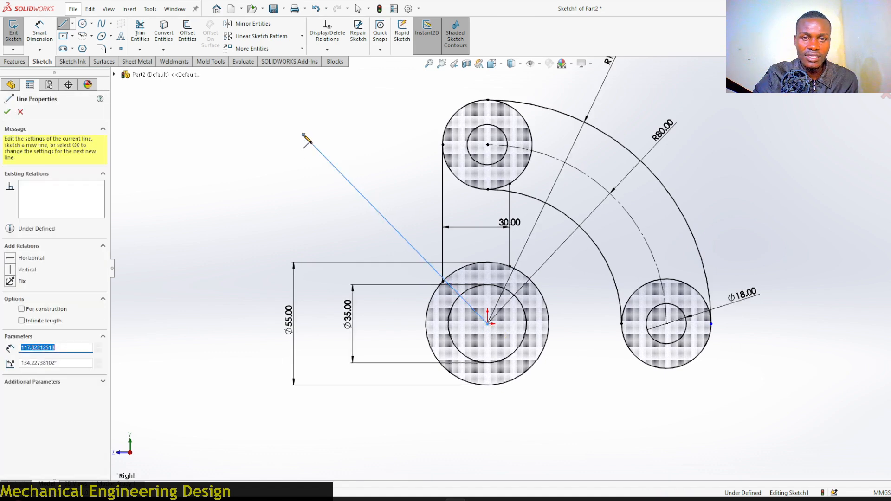
pyautogui.rightClick(305, 138)
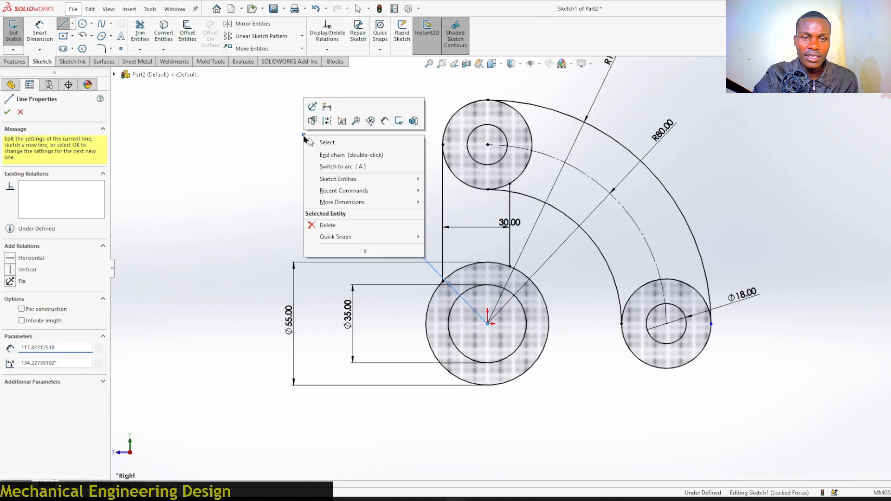
pyautogui.click(328, 122)
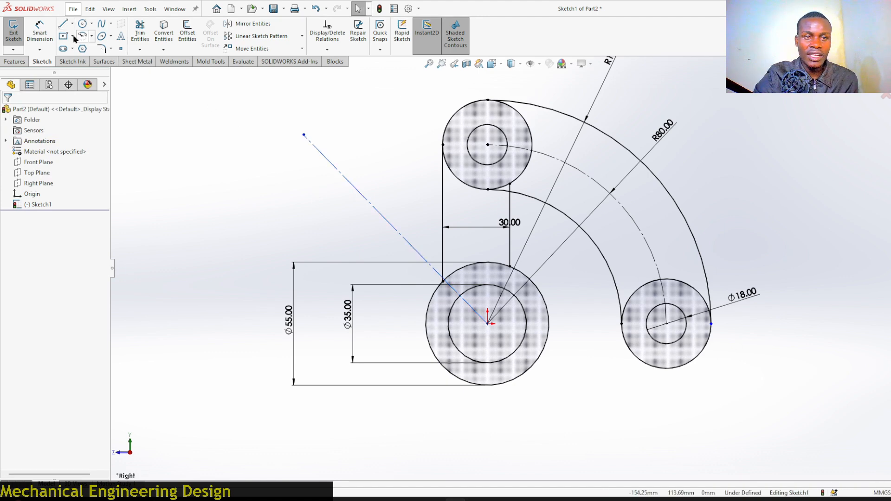
# Dimension the angle between the construction line and the vertical as 45°.
pyautogui.click(40, 30)
pyautogui.scroll(-3, 511, 360)
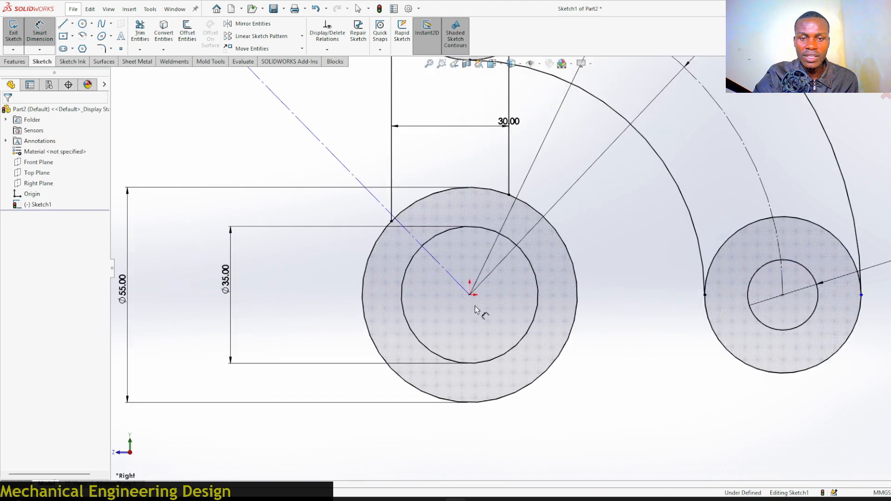
pyautogui.click(470, 295)
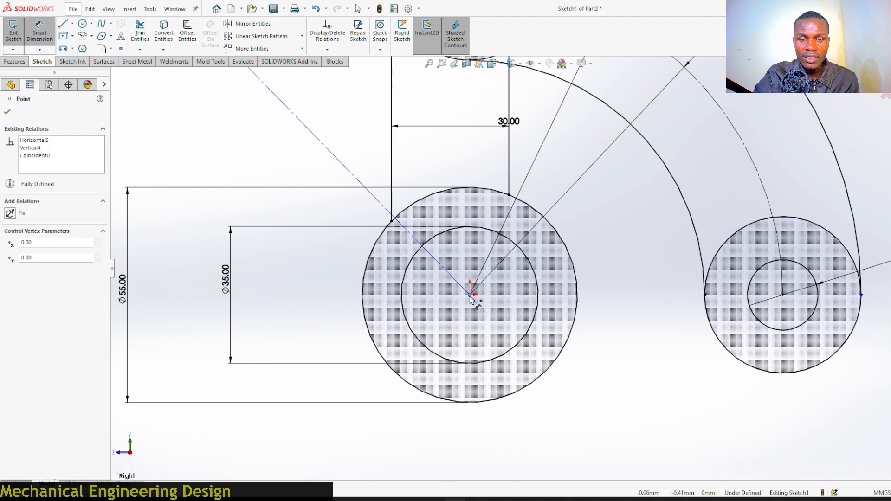
pyautogui.click(418, 173)
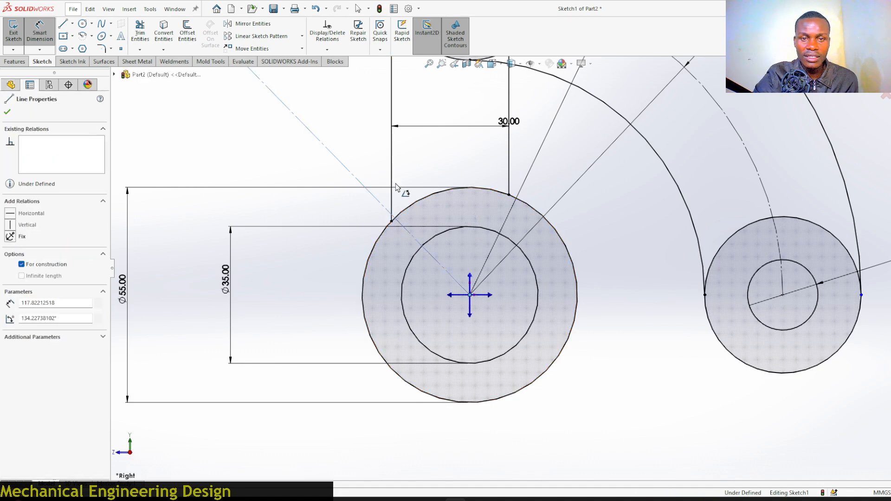
pyautogui.click(470, 279)
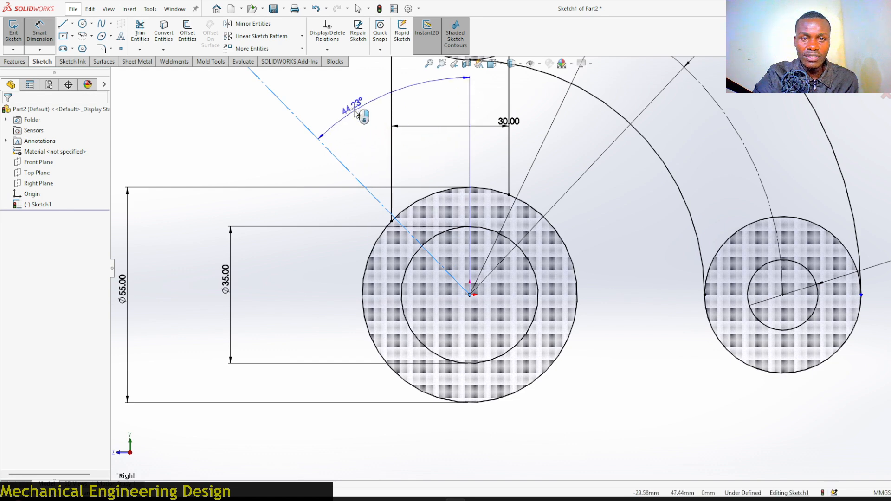
pyautogui.click(355, 114)
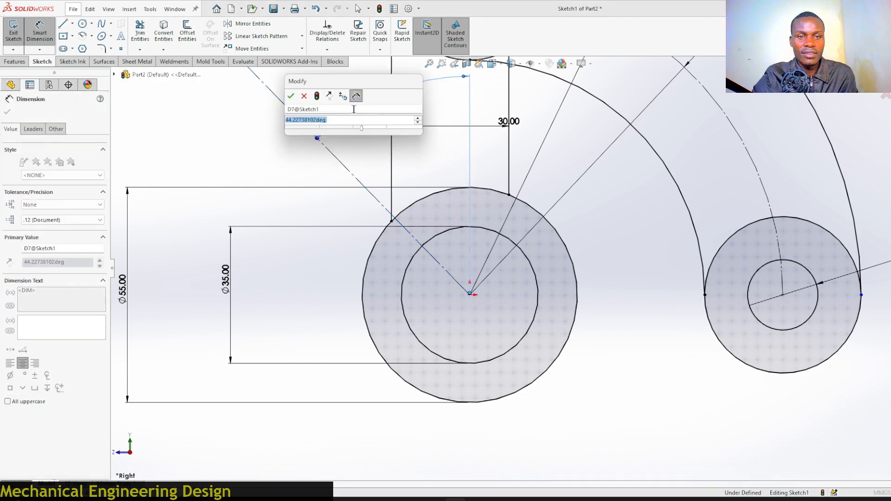
pyautogui.write('45')
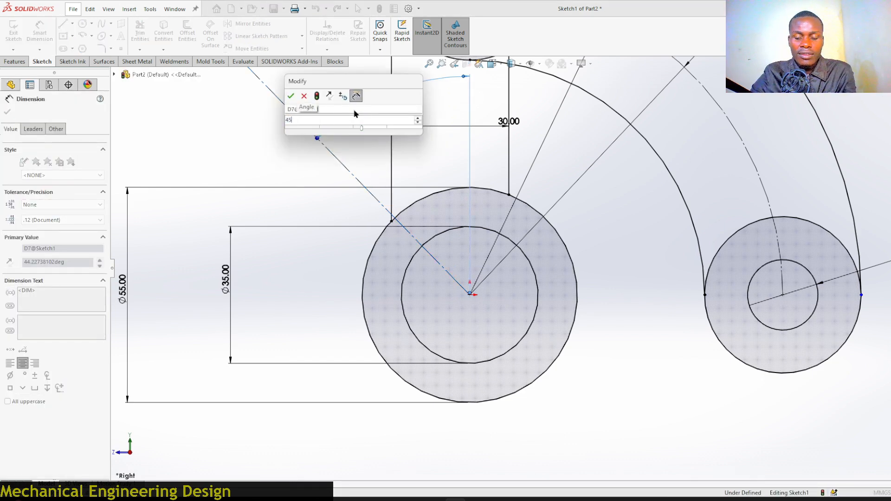
pyautogui.press('Return')
# Mirror the curved arm arcs and the upper and right end circles about the 45° construction line.
pyautogui.scroll(3, 458, 220)
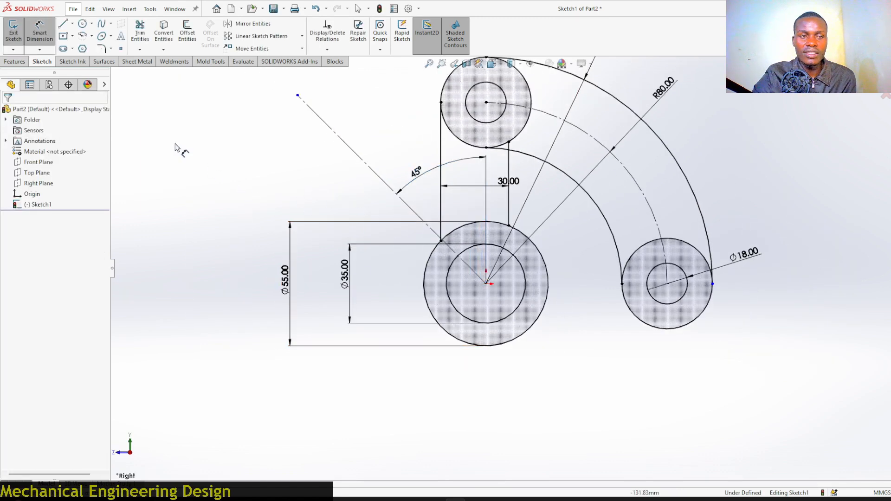
pyautogui.click(37, 35)
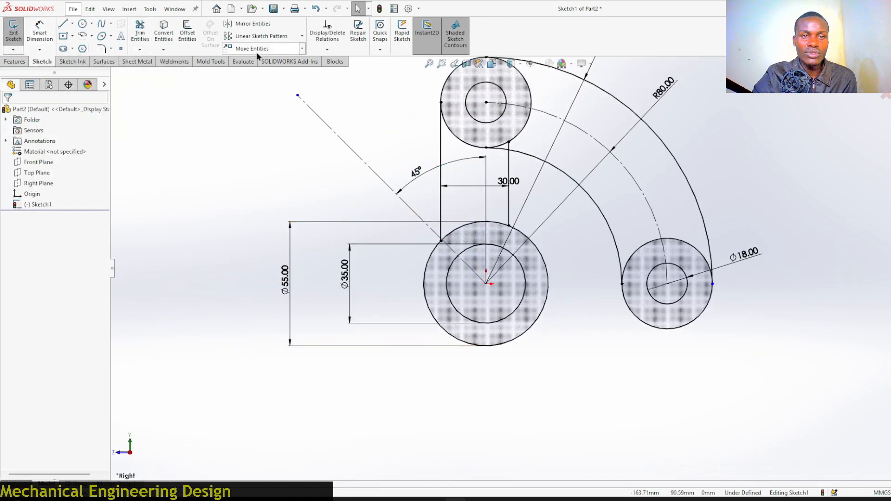
pyautogui.click(257, 24)
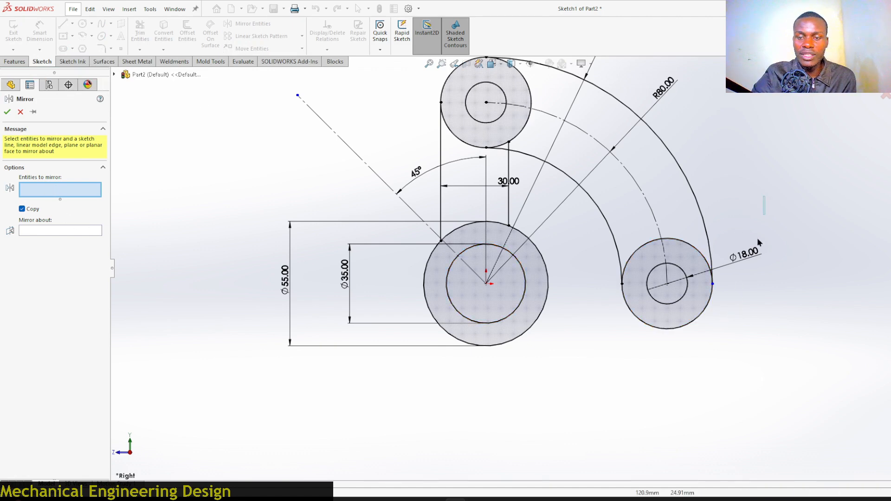
pyautogui.moveTo(759, 241)
pyautogui.mouseDown()
pyautogui.moveTo(611, 312)
pyautogui.moveTo(614, 325)
pyautogui.mouseUp()
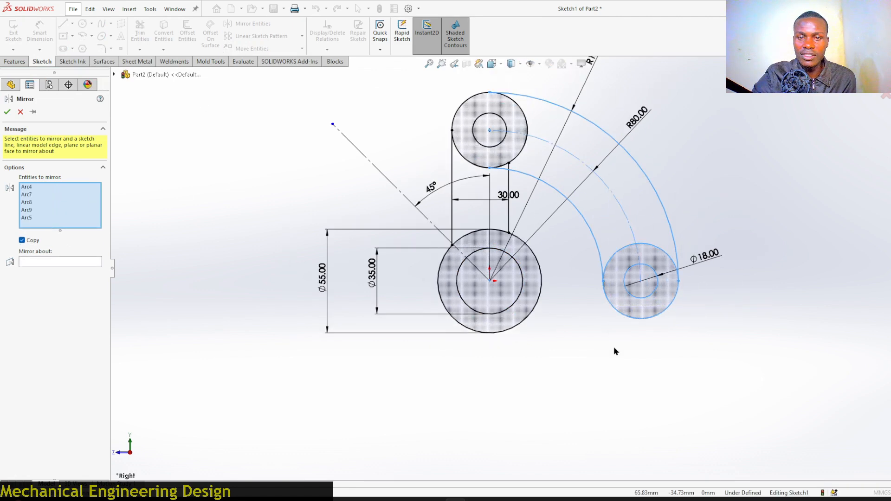
pyautogui.scroll(-3, 510, 128)
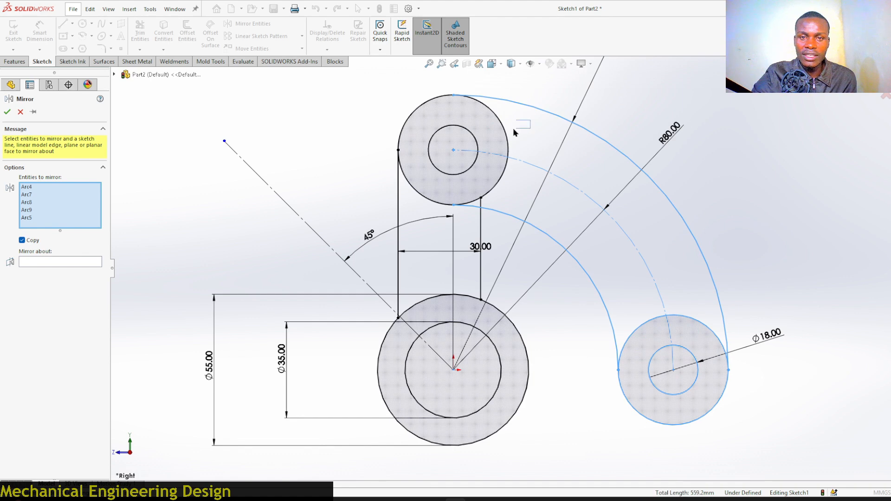
pyautogui.click(468, 148)
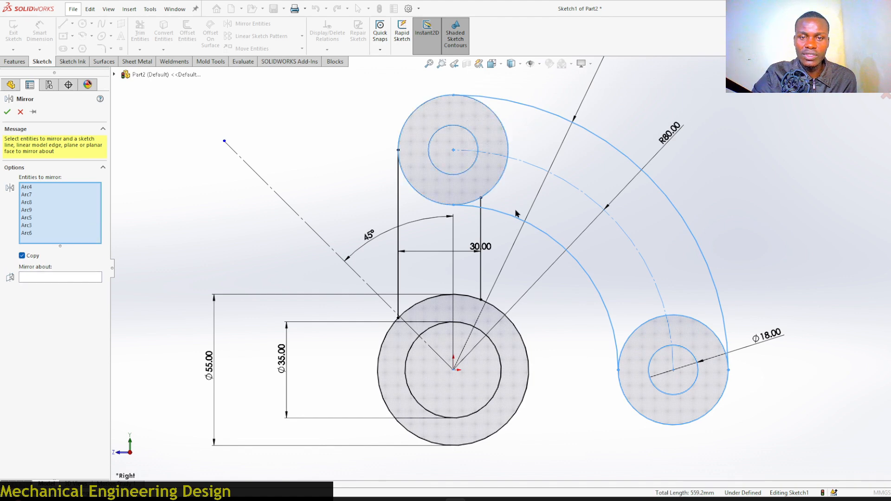
pyautogui.scroll(-2, 516, 211)
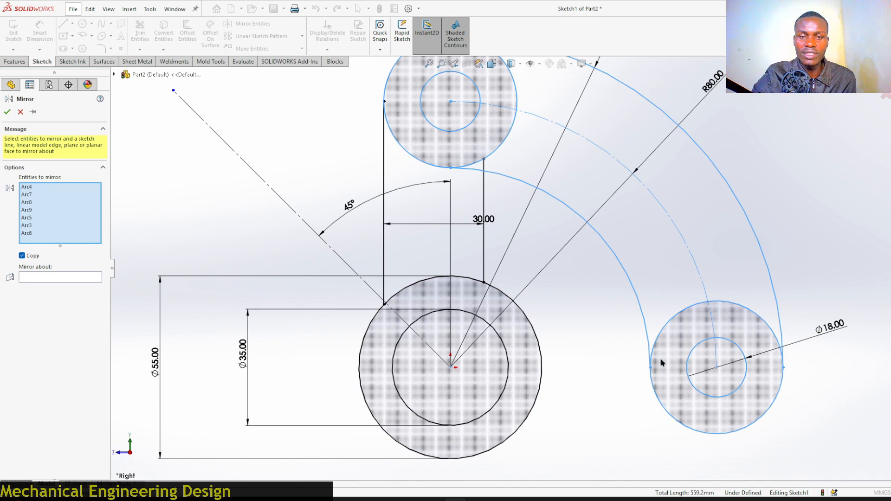
pyautogui.scroll(3, 659, 360)
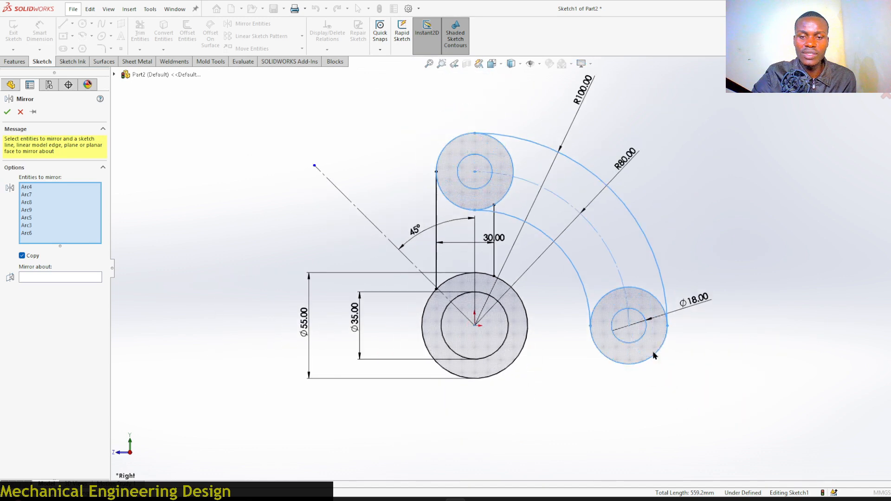
pyautogui.click(37, 278)
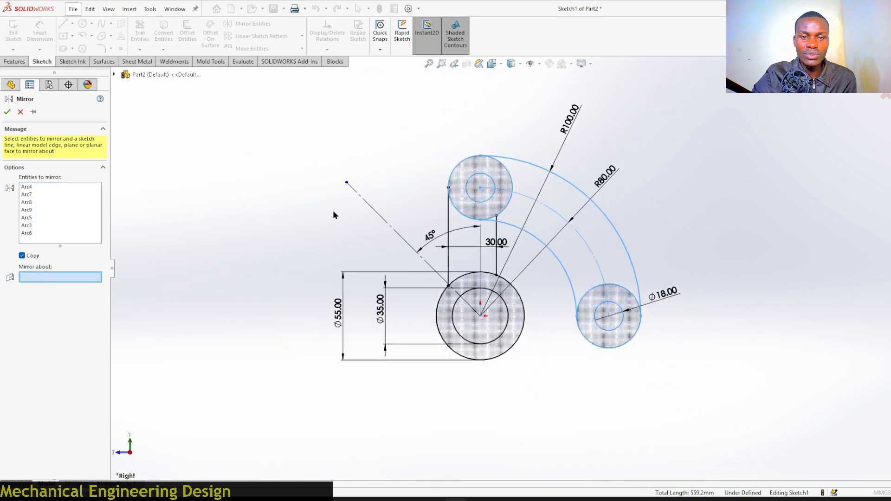
pyautogui.click(375, 212)
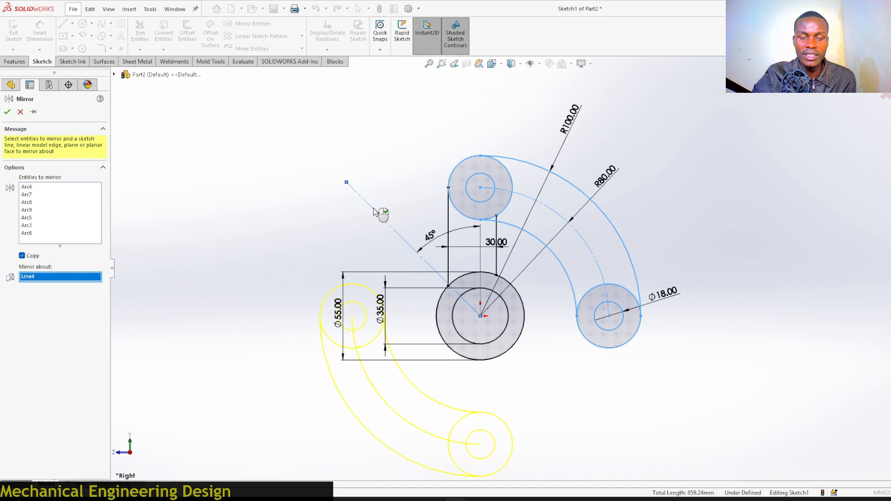
pyautogui.rightClick(365, 213)
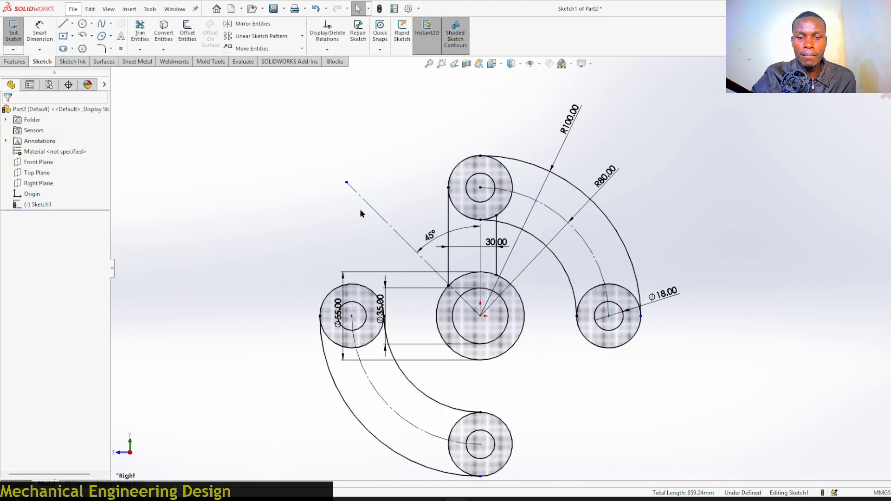
# Draw a vertical line from the lower mirrored circle's right side up to the hub's outer circle.
pyautogui.click(66, 25)
pyautogui.scroll(-3, 485, 458)
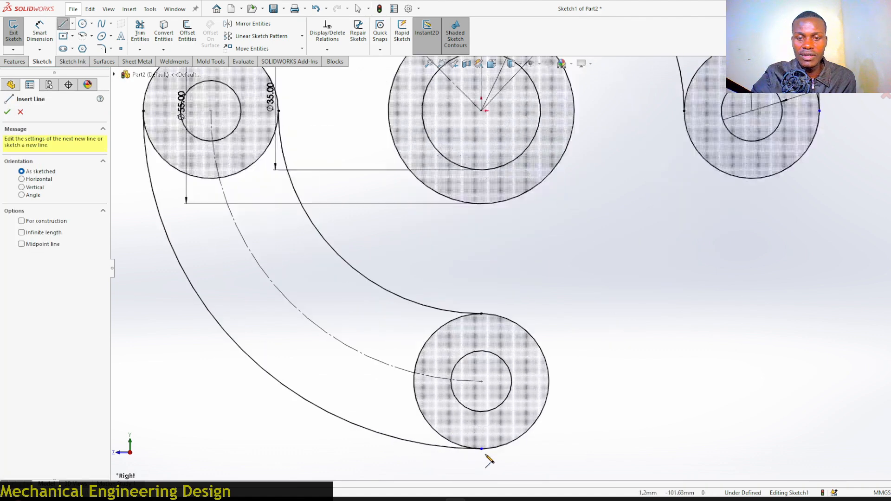
pyautogui.click(550, 382)
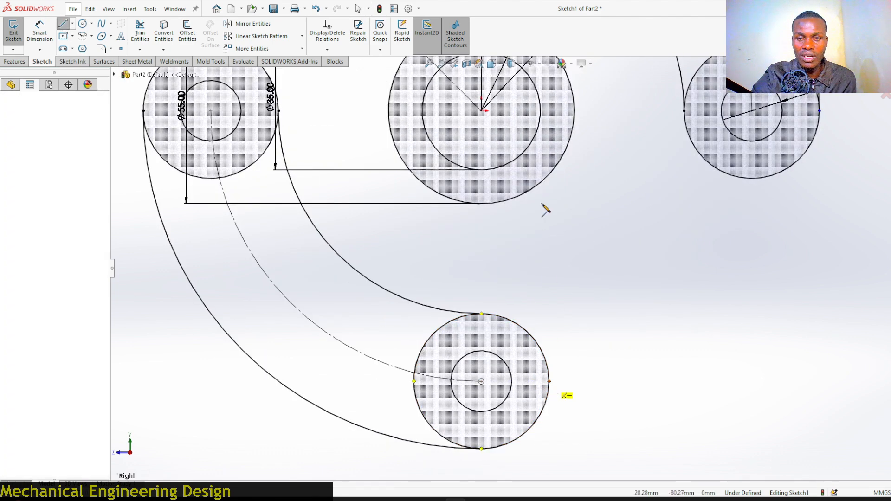
pyautogui.click(551, 178)
pyautogui.rightClick(551, 176)
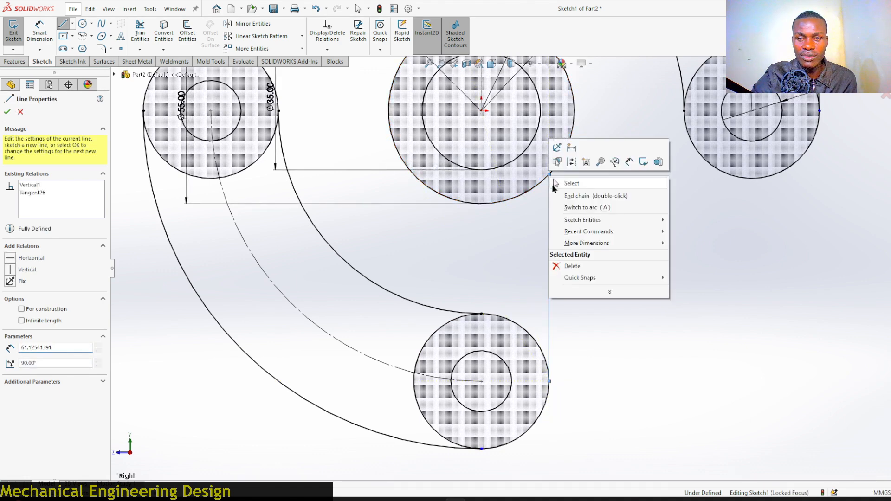
pyautogui.click(566, 181)
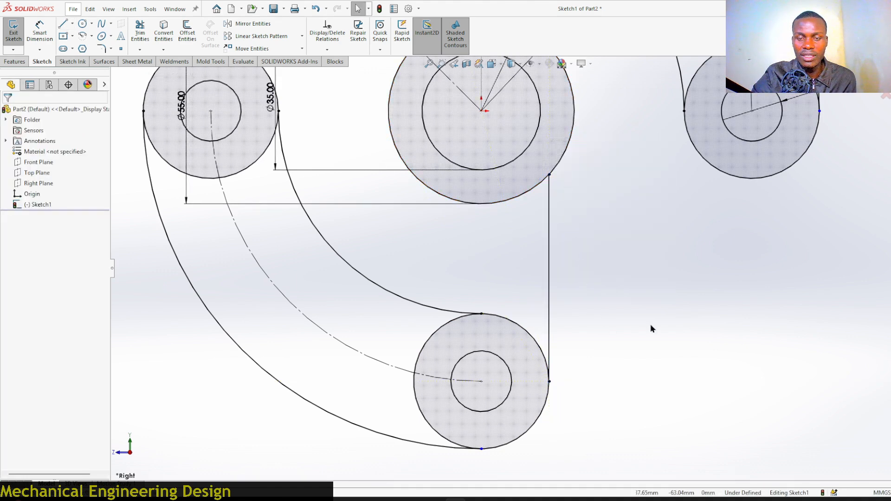
# Offset the new vertical line 30 mm to the left, reversing the offset direction.
pyautogui.click(524, 152)
pyautogui.click(188, 33)
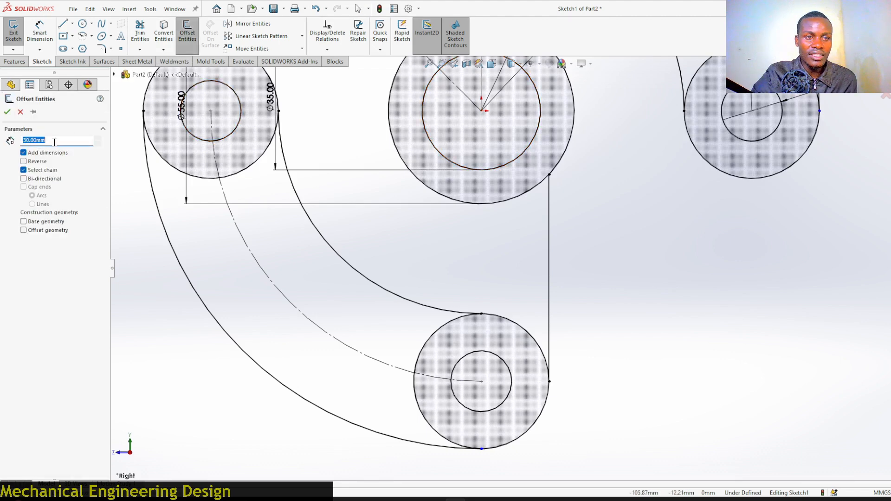
pyautogui.click(550, 236)
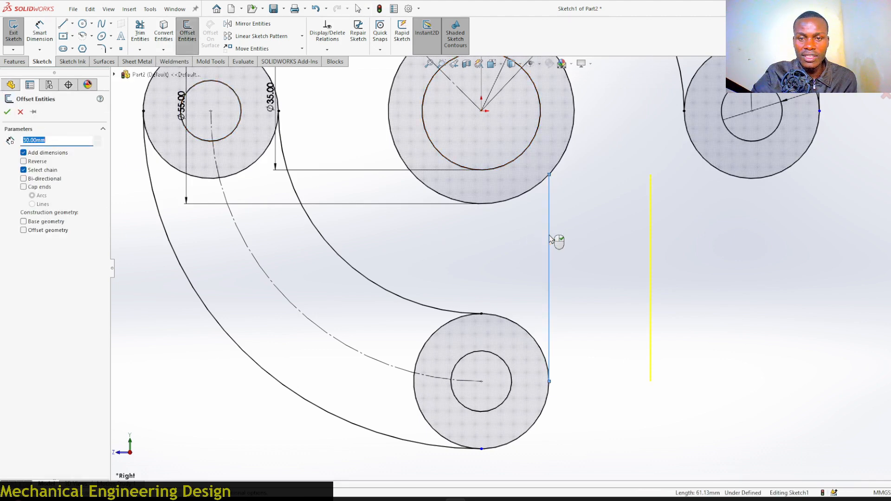
pyautogui.click(24, 162)
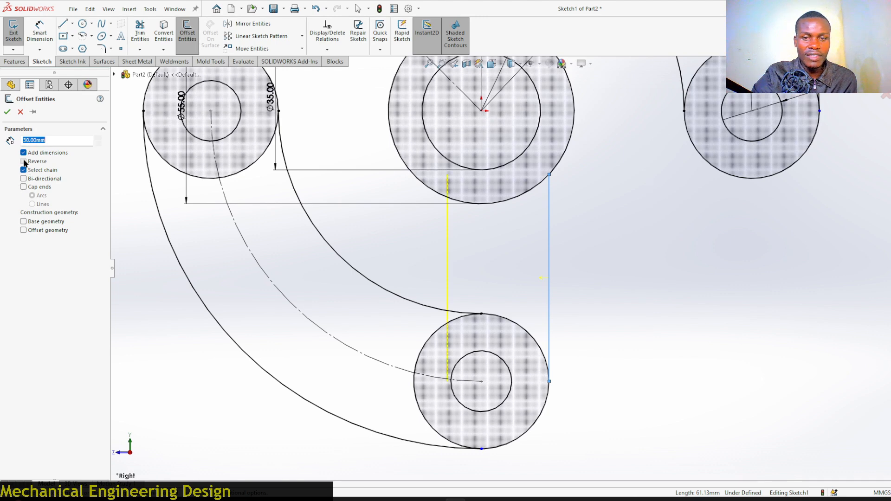
pyautogui.click(8, 113)
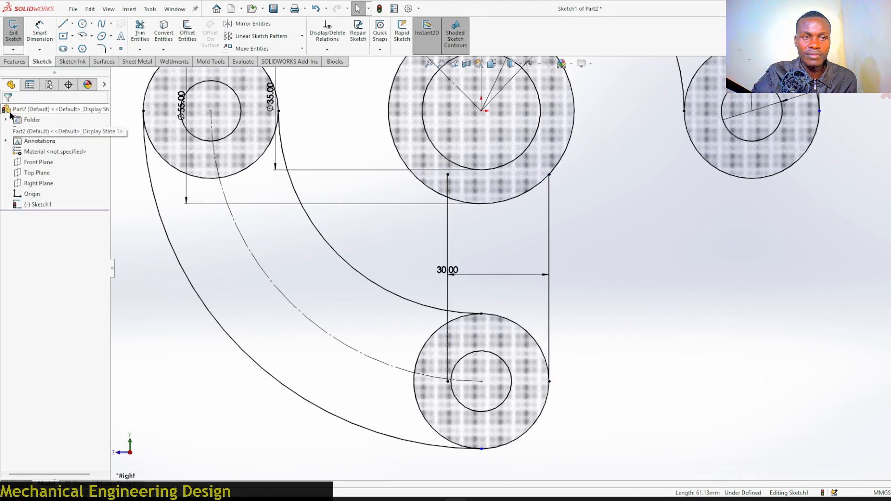
# Trim the excess ends of the two vertical lines inside the lower end circle and the hub's outer circle.
pyautogui.click(140, 29)
pyautogui.scroll(-5, 427, 167)
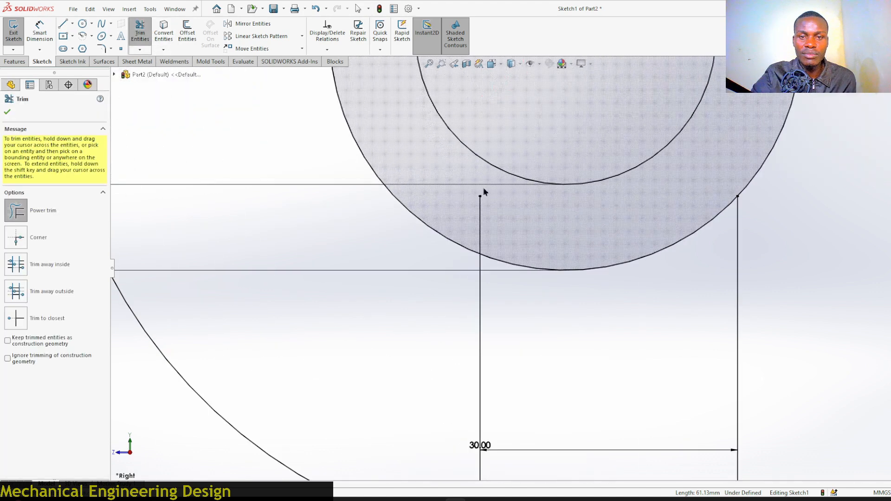
pyautogui.scroll(4, 489, 188)
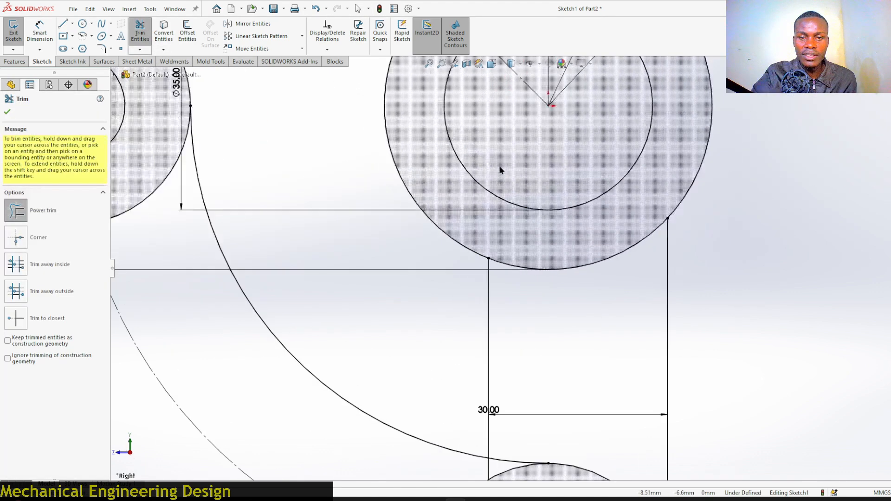
pyautogui.scroll(3, 490, 210)
pyautogui.scroll(-5, 506, 367)
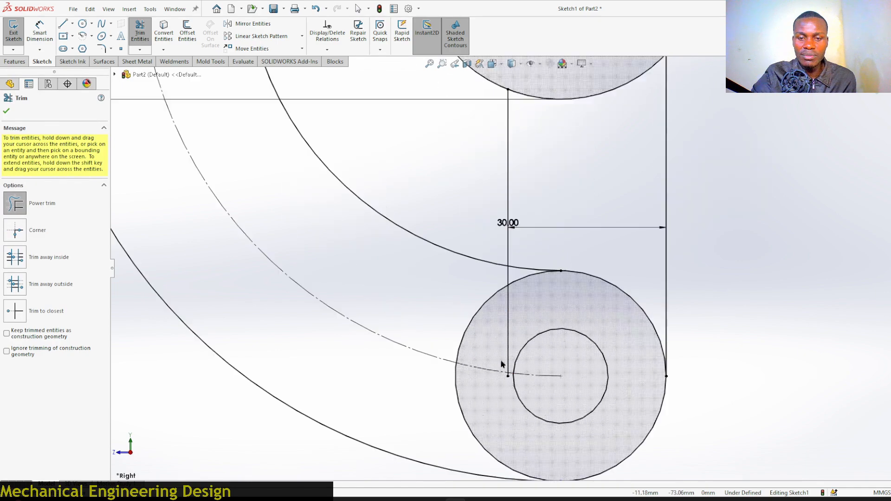
pyautogui.scroll(-2, 513, 367)
pyautogui.scroll(-2, 512, 313)
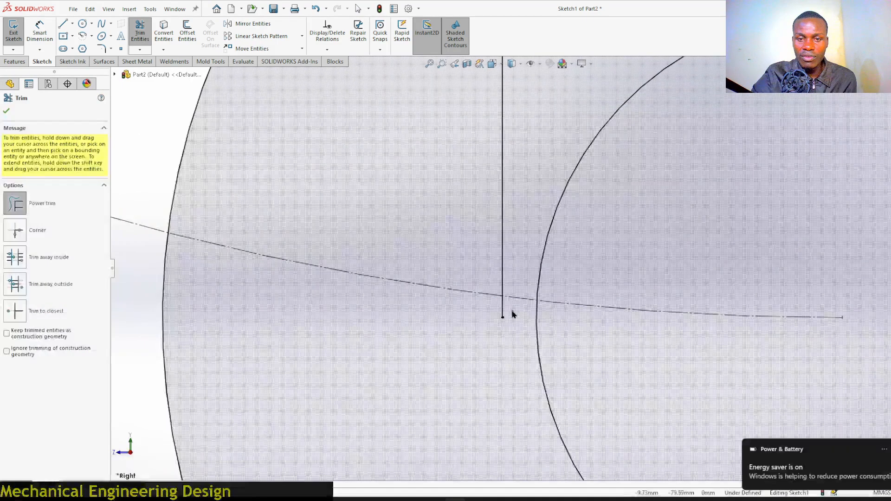
pyautogui.moveTo(513, 313); pyautogui.dragTo(486, 309)
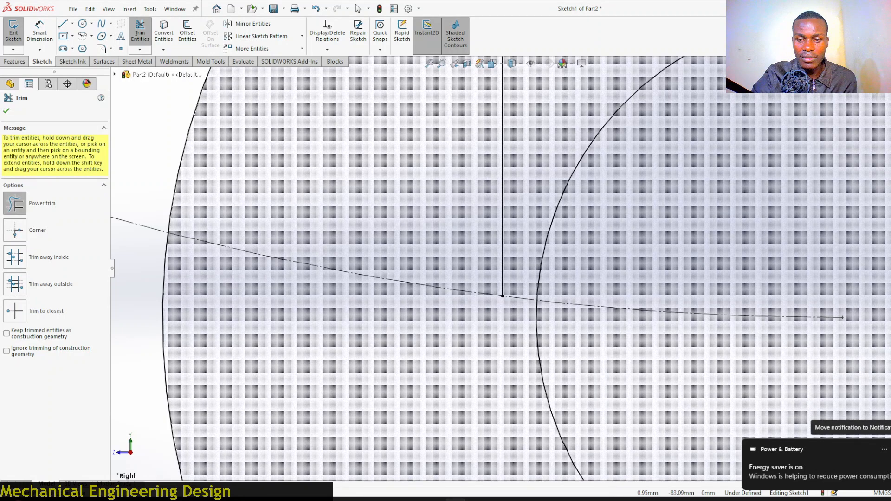
pyautogui.scroll(5, 631, 420)
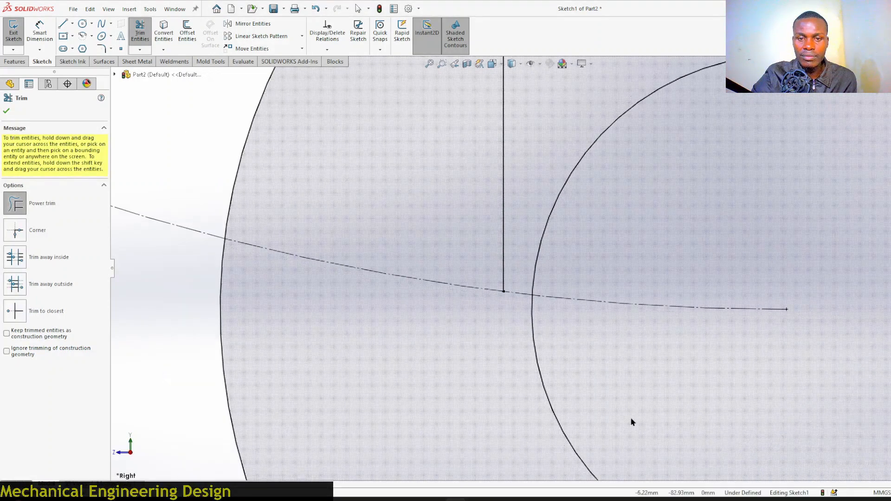
pyautogui.moveTo(477, 186); pyautogui.dragTo(512, 179)
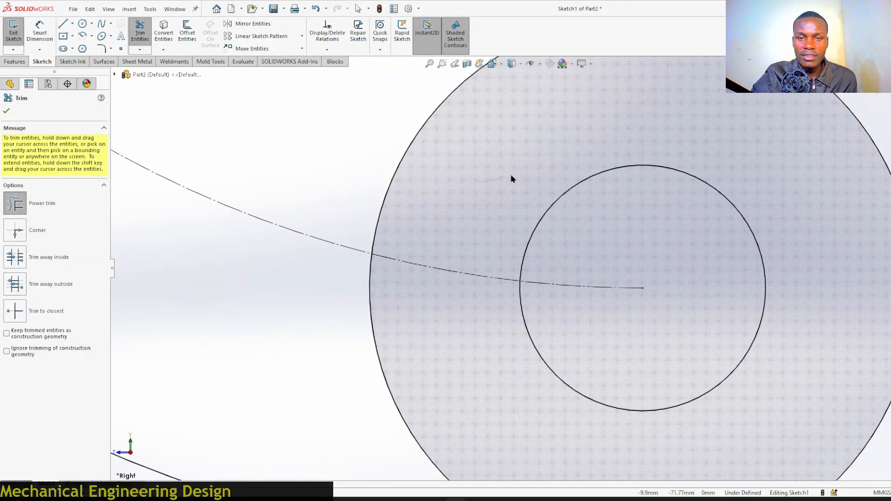
pyautogui.scroll(10, 566, 358)
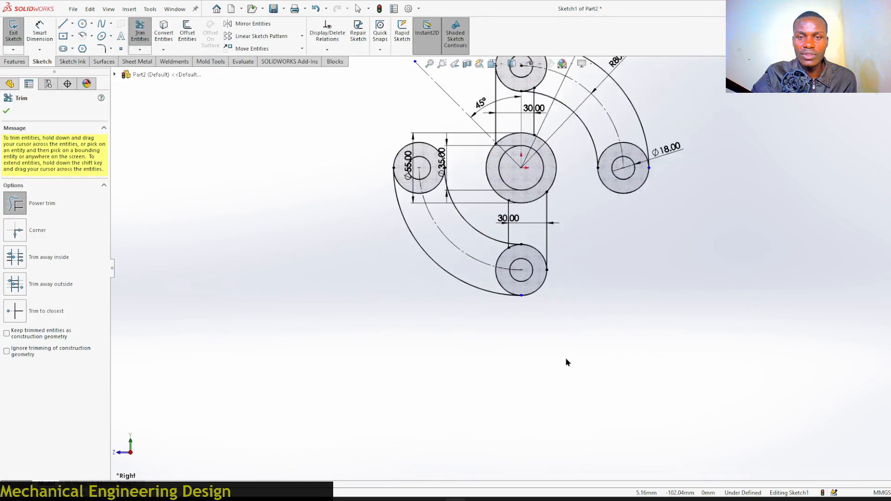
pyautogui.click(7, 112)
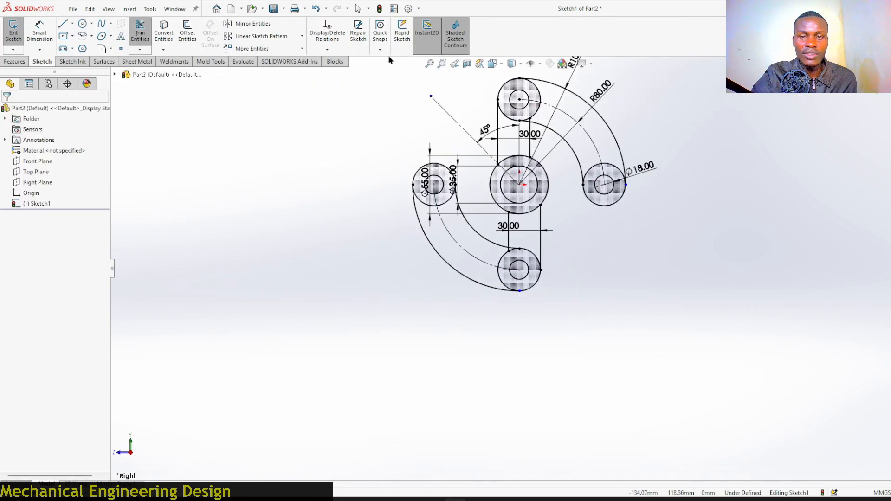
# Draw a small circle centred on each curved arm's centreline arc, one in the upper arm and one in the lower arm.
pyautogui.scroll(-2, 557, 205)
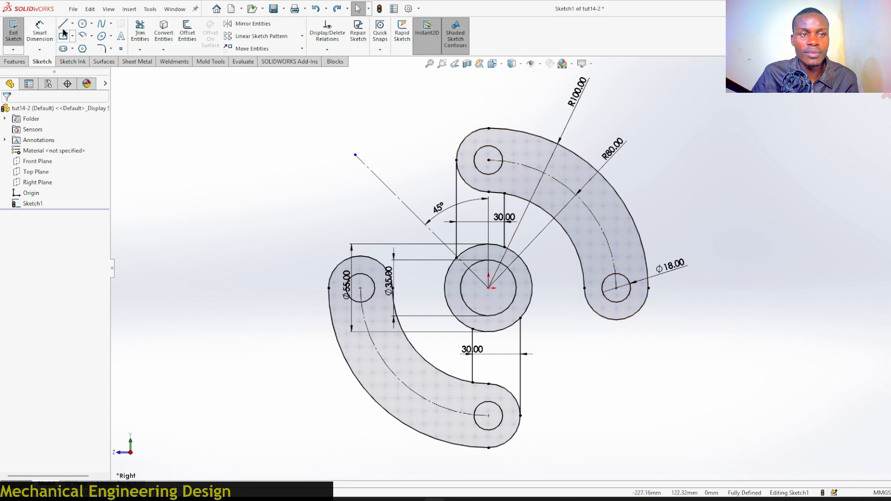
pyautogui.click(103, 36)
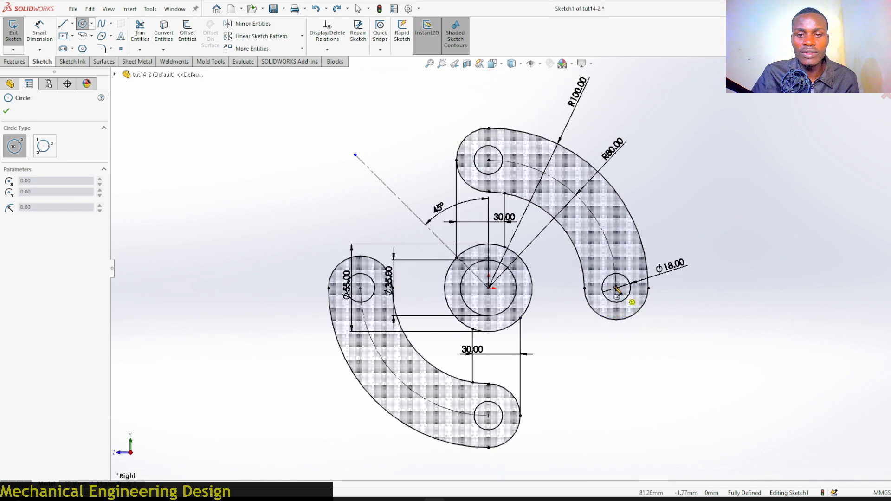
pyautogui.click(579, 197)
pyautogui.click(595, 198)
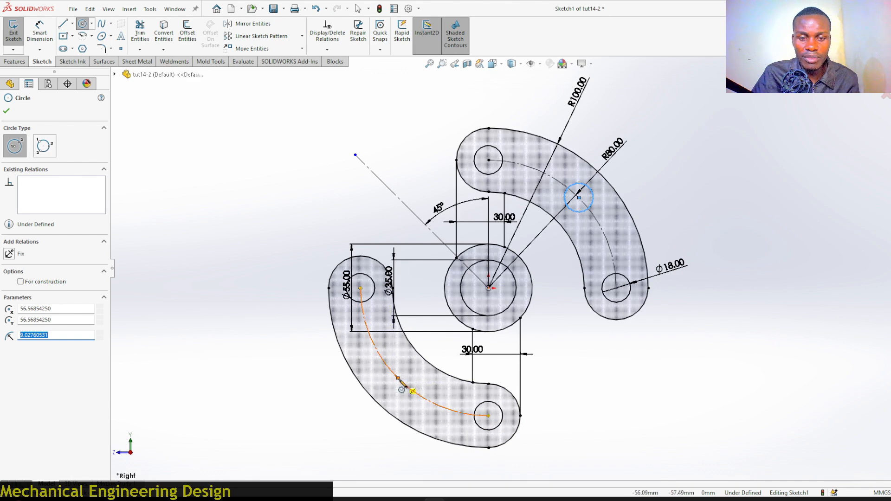
pyautogui.click(397, 378)
pyautogui.click(407, 387)
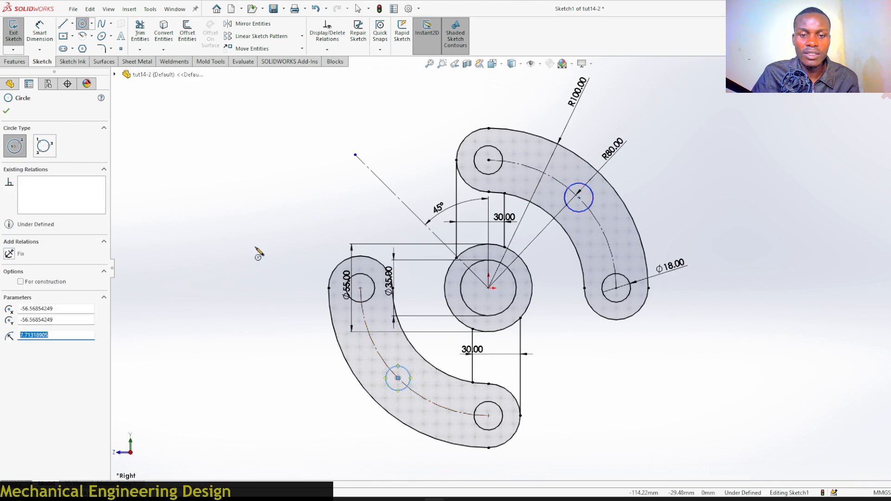
# Make the two new arm circles equal to the left end circle's hole.
pyautogui.moveTo(213, 207); pyautogui.dragTo(208, 162, button='right')
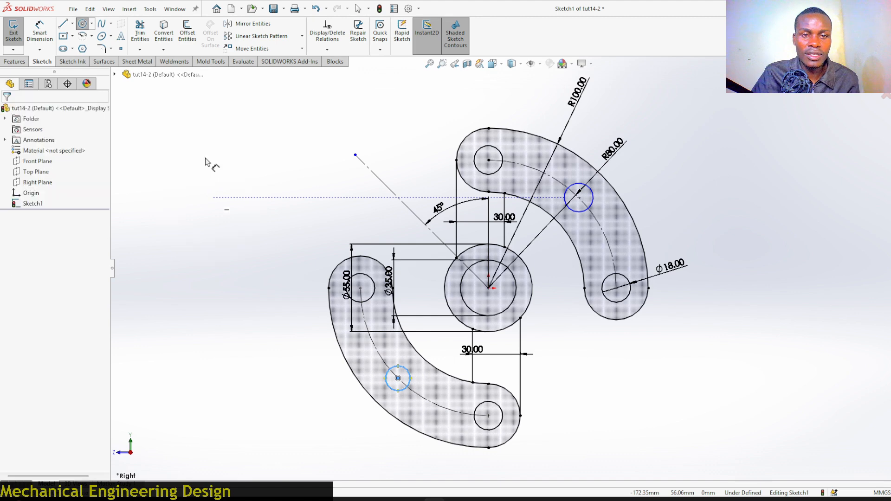
pyautogui.moveTo(215, 250)
pyautogui.mouseDown(button='right')
pyautogui.moveTo(197, 282)
pyautogui.moveTo(226, 244)
pyautogui.mouseUp(button='right')
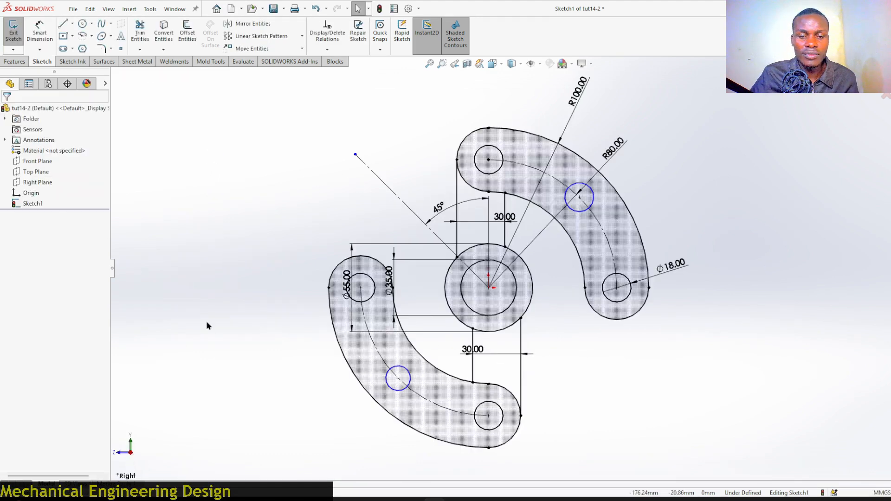
pyautogui.click(406, 387)
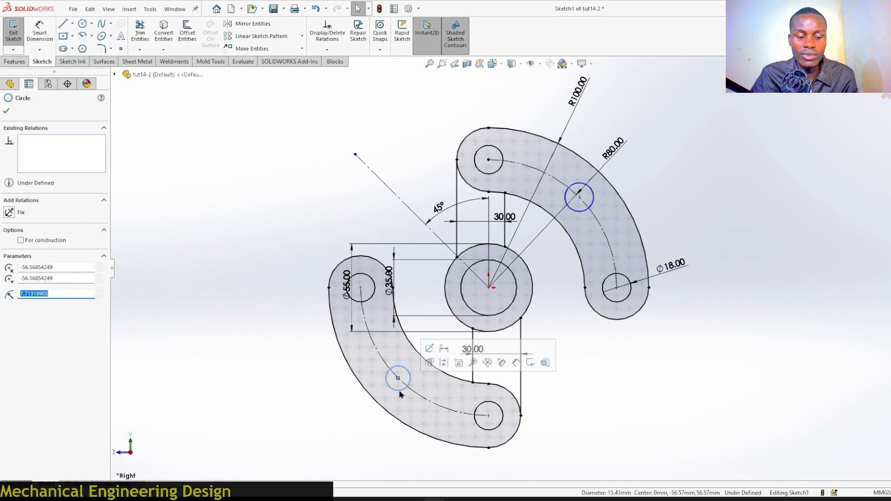
pyautogui.keyDown('ctrl'); pyautogui.click(376, 299); pyautogui.keyUp('ctrl')
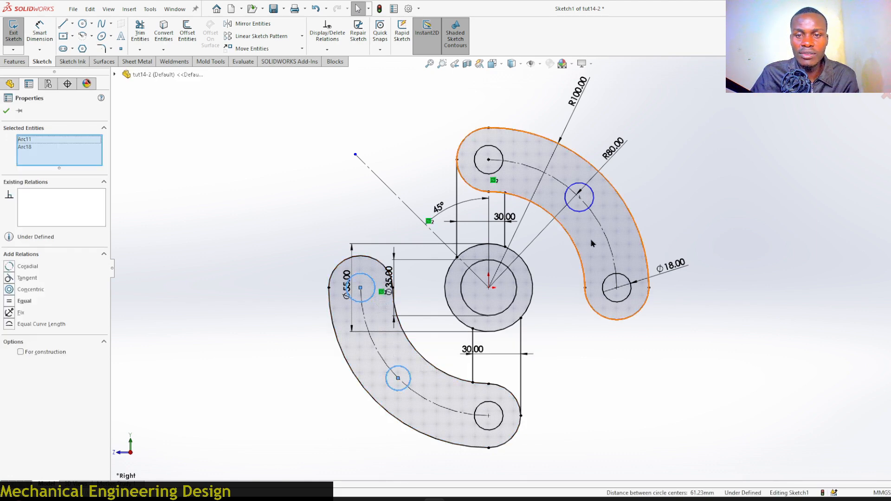
pyautogui.keyDown('ctrl'); pyautogui.click(580, 212); pyautogui.keyUp('ctrl')
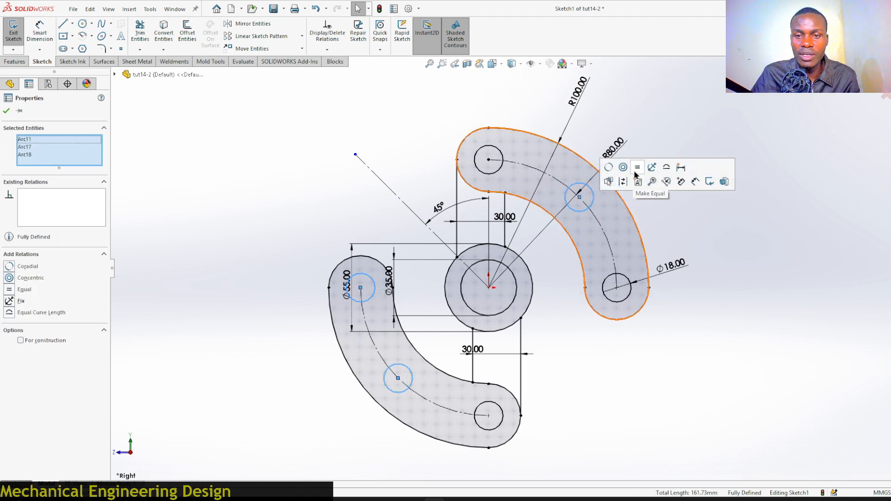
pyautogui.click(637, 173)
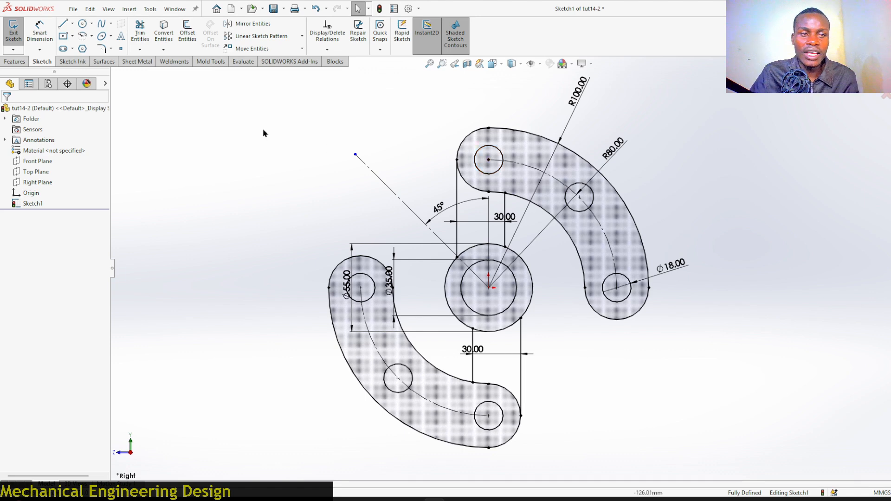
# Extrude the upper arm, hub ring and lower arm regions of the sketch 7 mm.
pyautogui.click(14, 62)
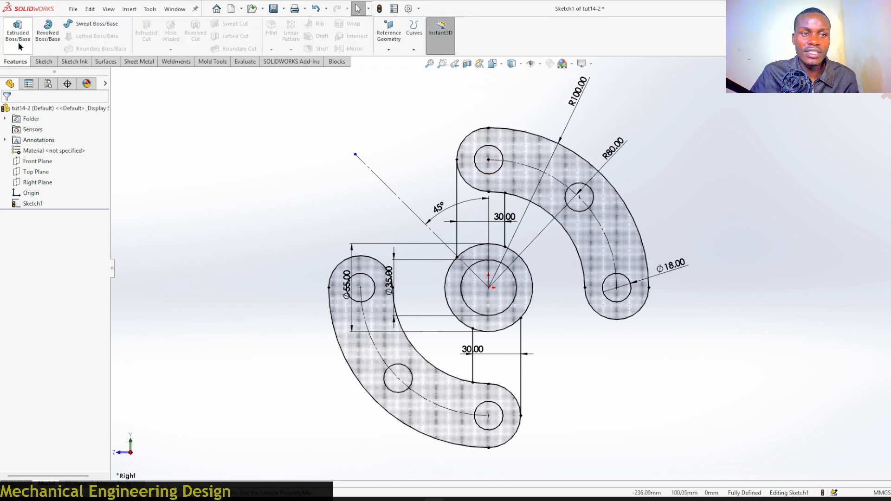
pyautogui.click(12, 36)
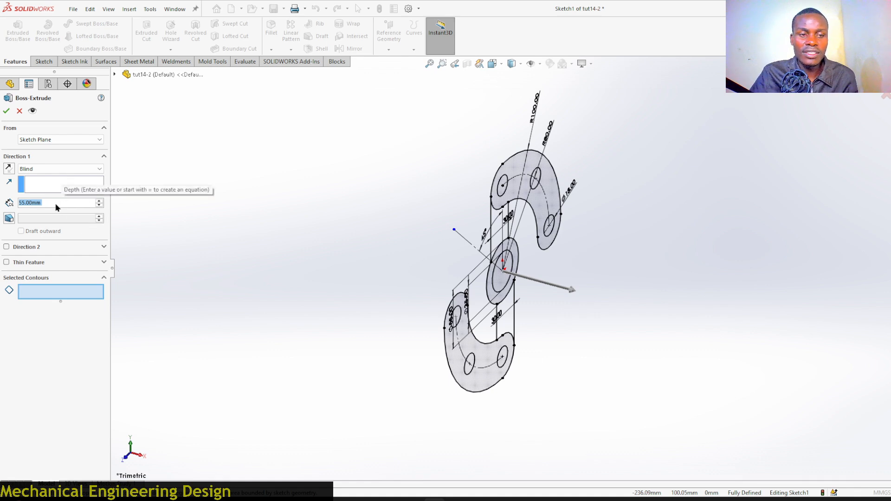
pyautogui.write('7')
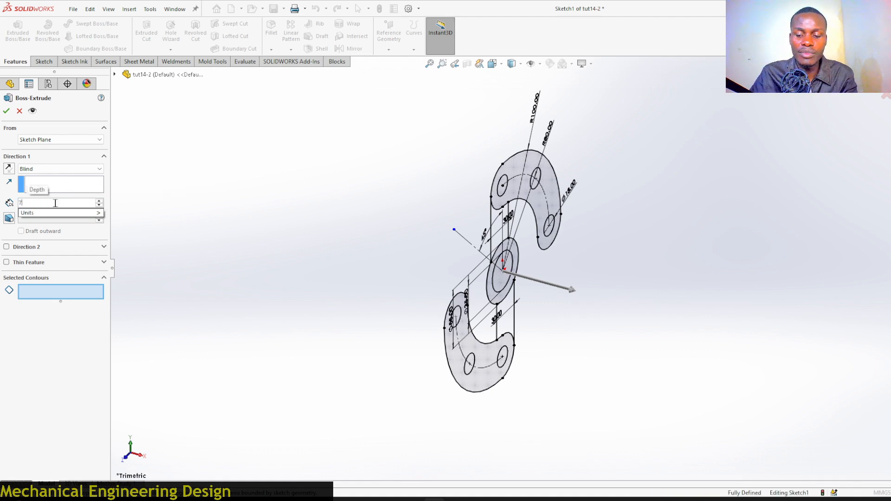
pyautogui.press('Return')
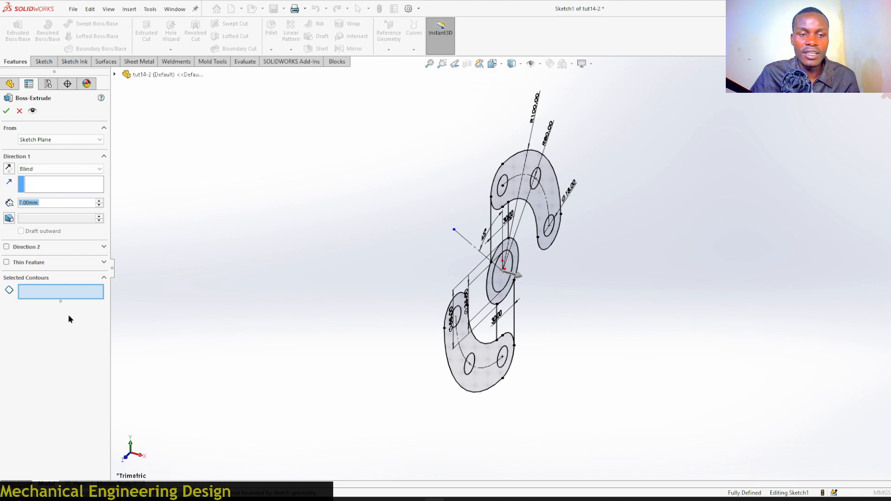
pyautogui.click(67, 293)
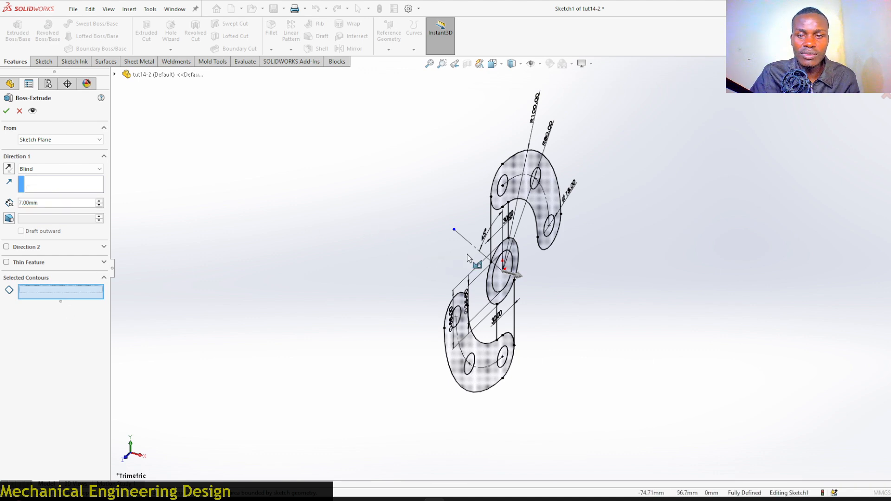
pyautogui.scroll(-2, 464, 251)
pyautogui.click(604, 123)
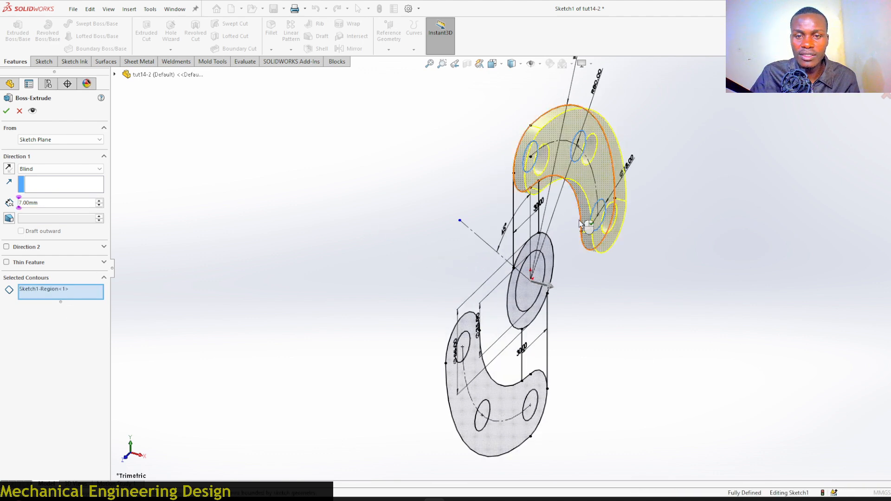
pyautogui.click(551, 252)
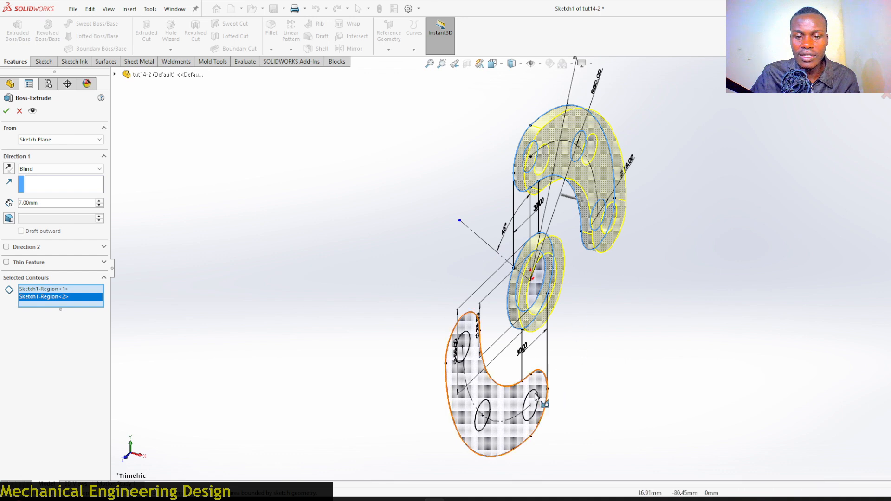
pyautogui.click(499, 405)
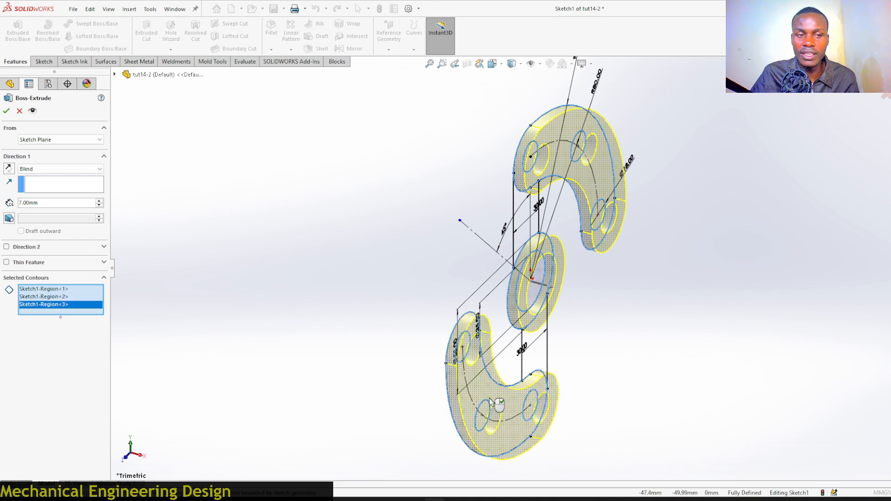
pyautogui.click(6, 112)
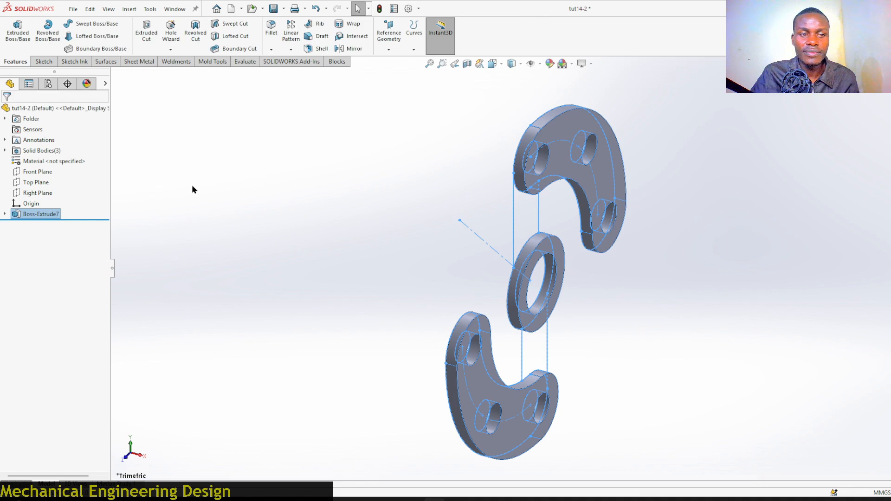
# Extrude the sketch's arm-end, connecting-strip and hub ring regions 15 mm, with the direction reversed.
pyautogui.click(5, 217)
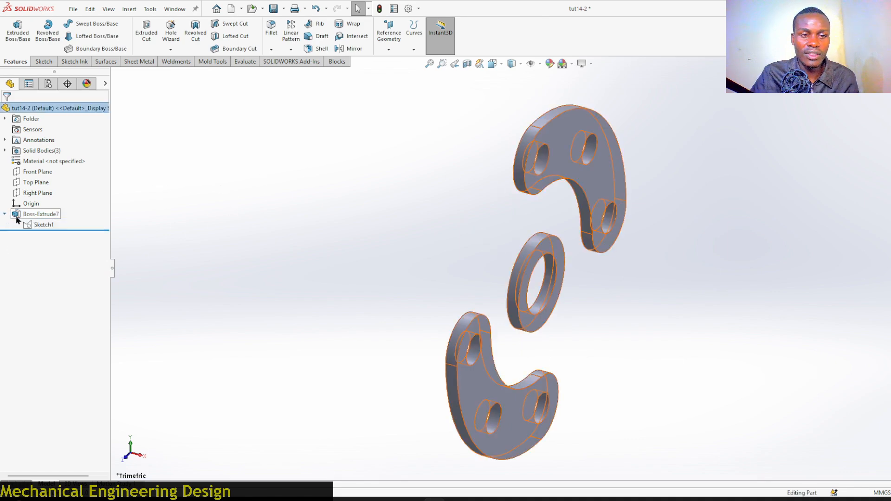
pyautogui.click(38, 226)
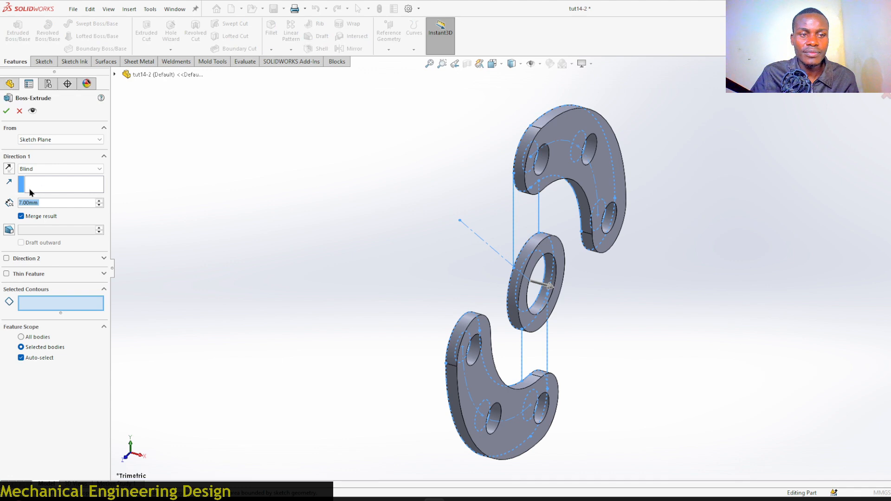
pyautogui.write('1')
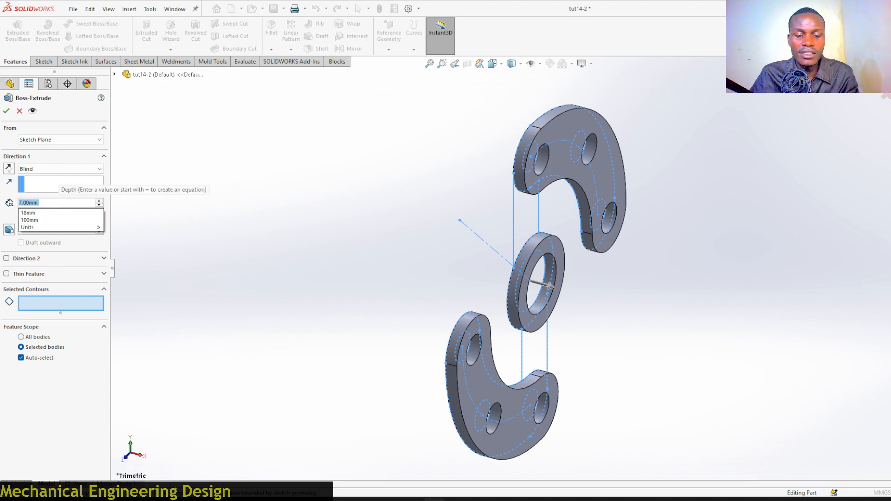
pyautogui.write('5')
pyautogui.press('Return')
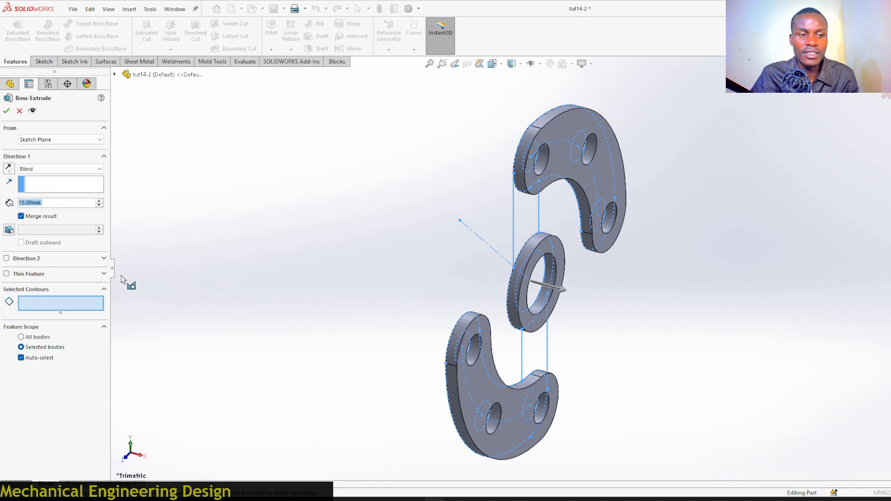
pyautogui.click(60, 306)
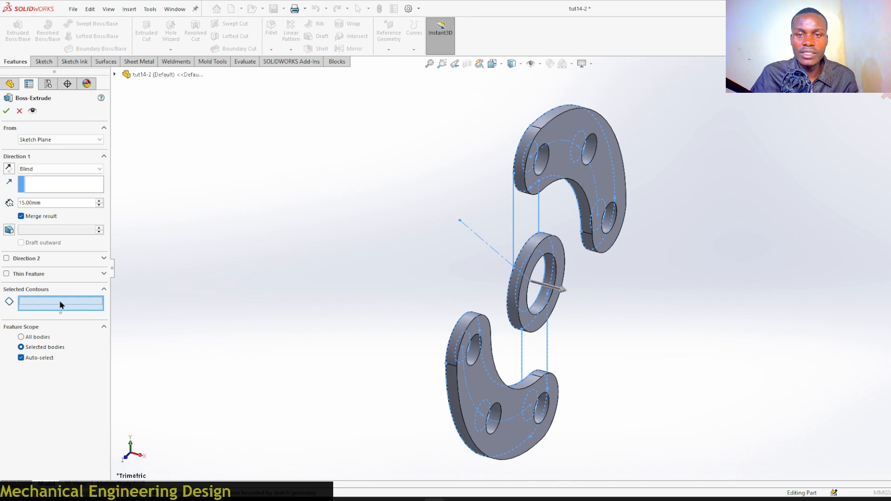
pyautogui.click(604, 170)
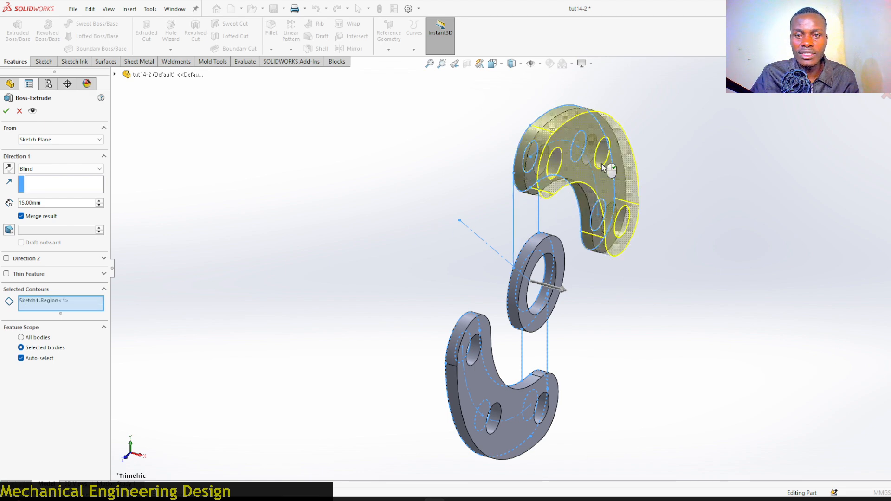
pyautogui.click(528, 216)
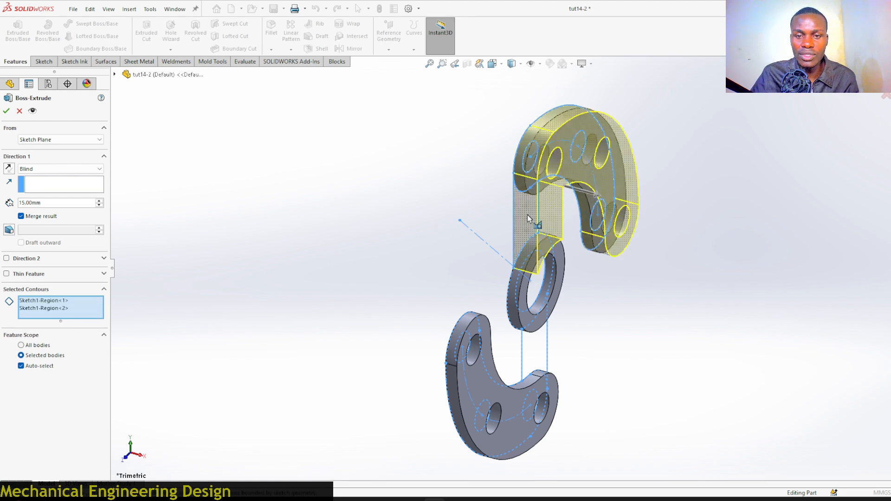
pyautogui.click(552, 260)
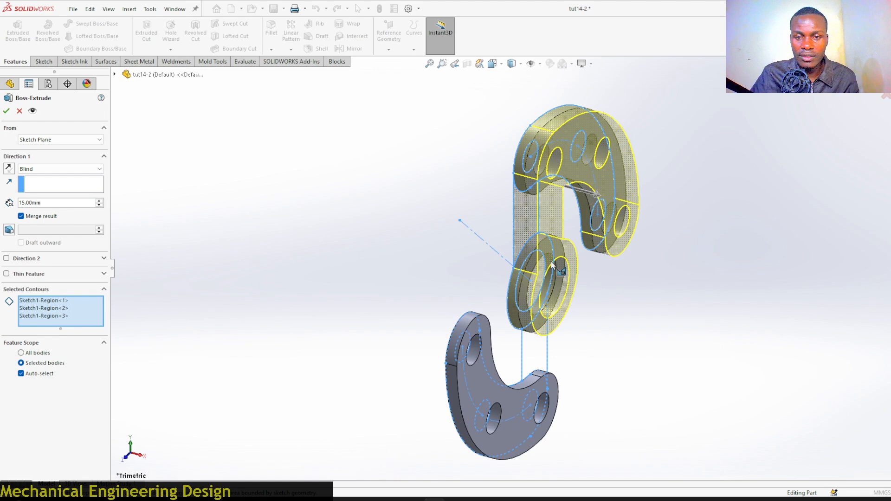
pyautogui.click(529, 358)
pyautogui.click(486, 388)
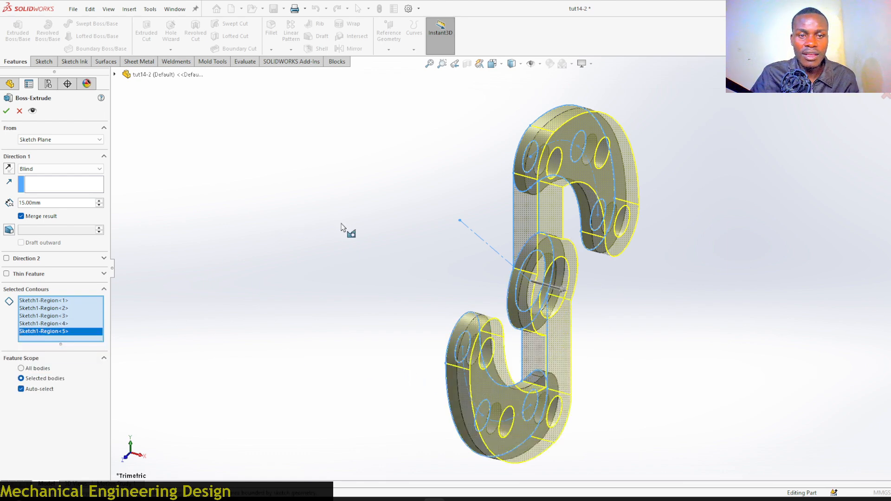
pyautogui.moveTo(345, 231); pyautogui.dragTo(363, 239, button='middle')
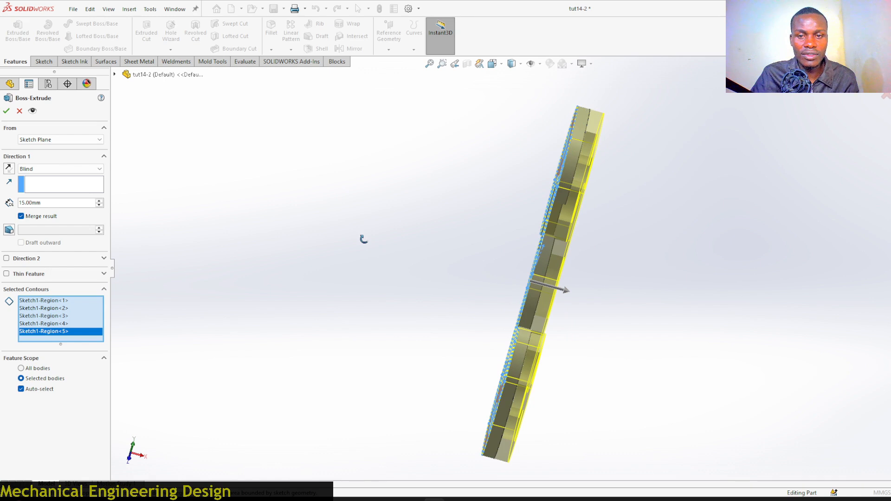
pyautogui.click(8, 168)
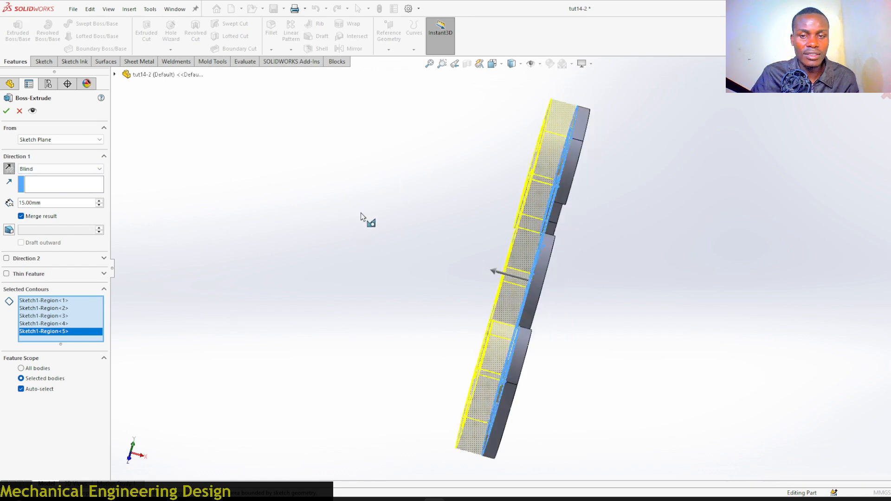
pyautogui.click(9, 112)
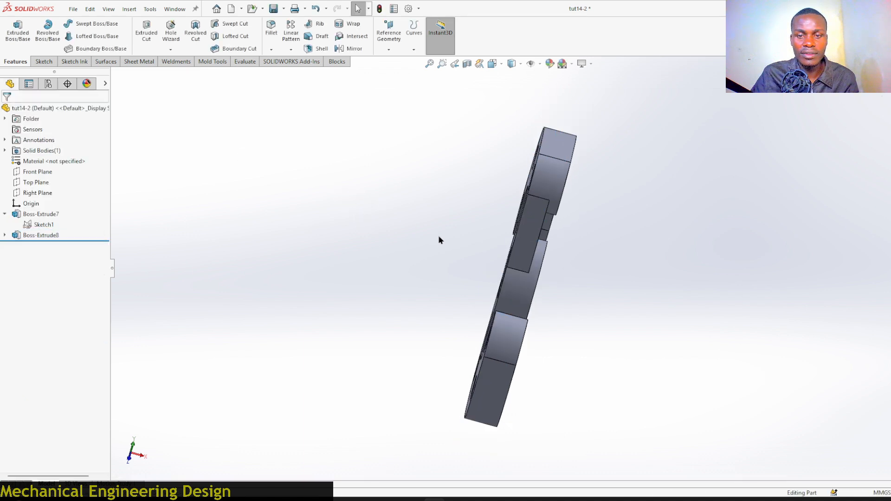
pyautogui.moveTo(423, 227); pyautogui.dragTo(386, 238, button='middle')
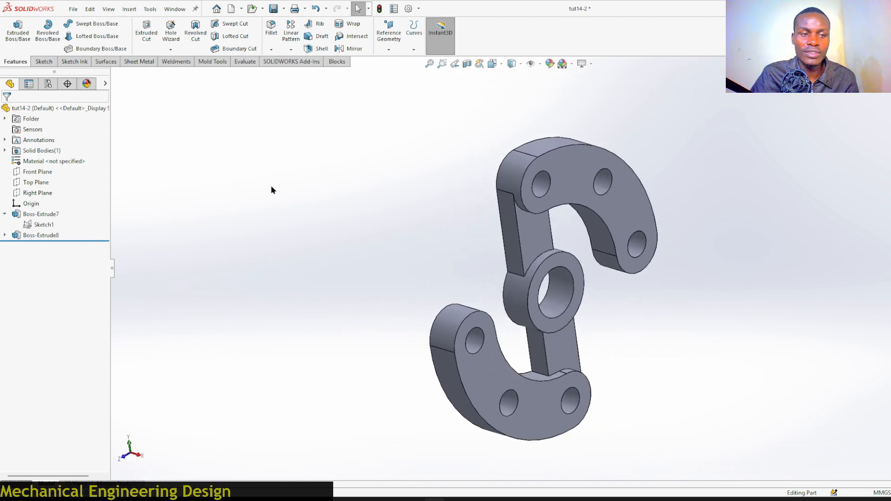
# Extrude the hub ring region of the same sketch 55 mm in the reversed direction, forming the hub boss.
pyautogui.click(42, 225)
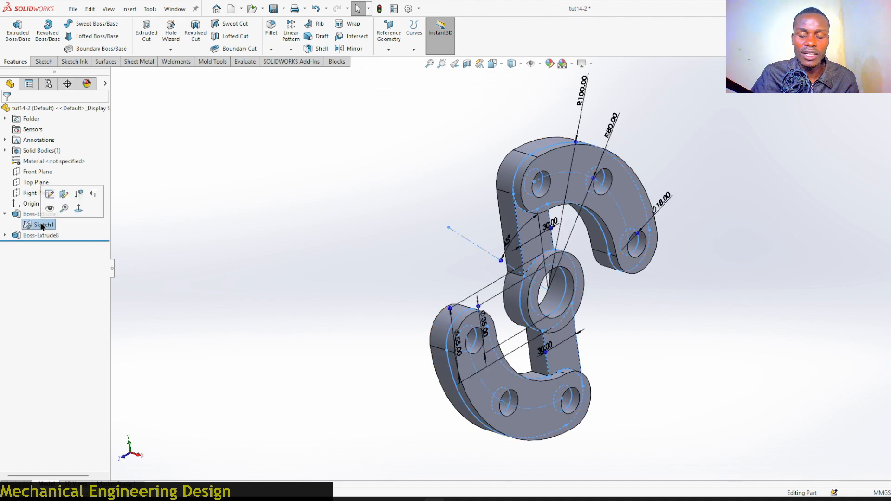
pyautogui.click(17, 32)
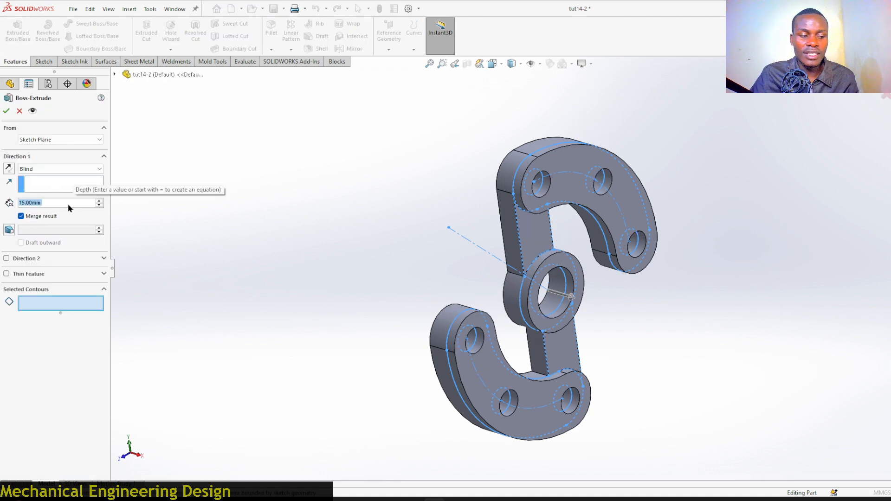
pyautogui.write('55')
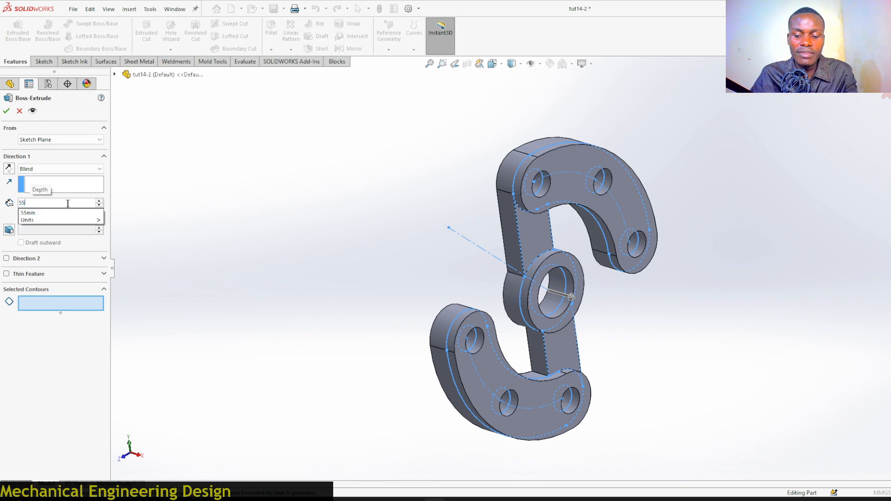
pyautogui.press('Return')
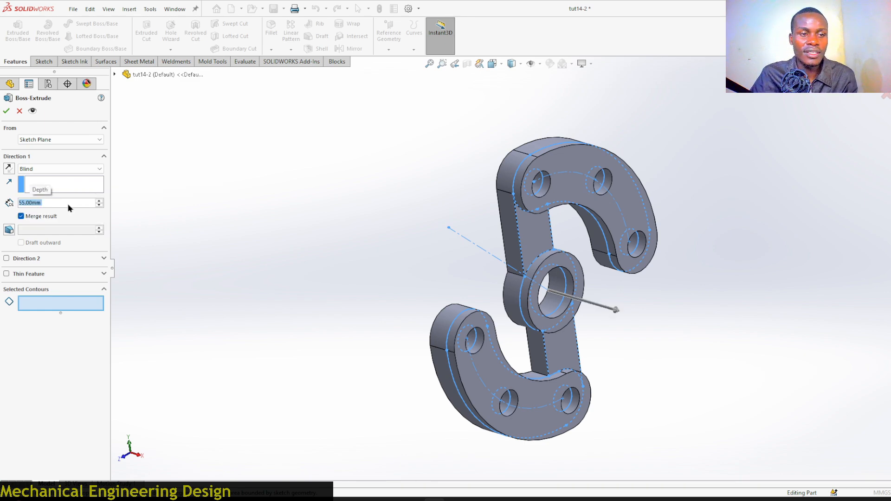
pyautogui.click(51, 306)
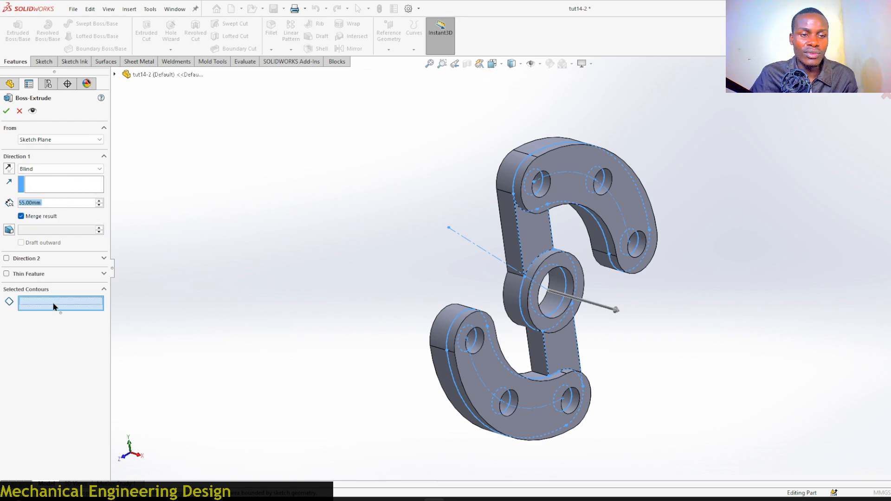
pyautogui.scroll(-2, 575, 270)
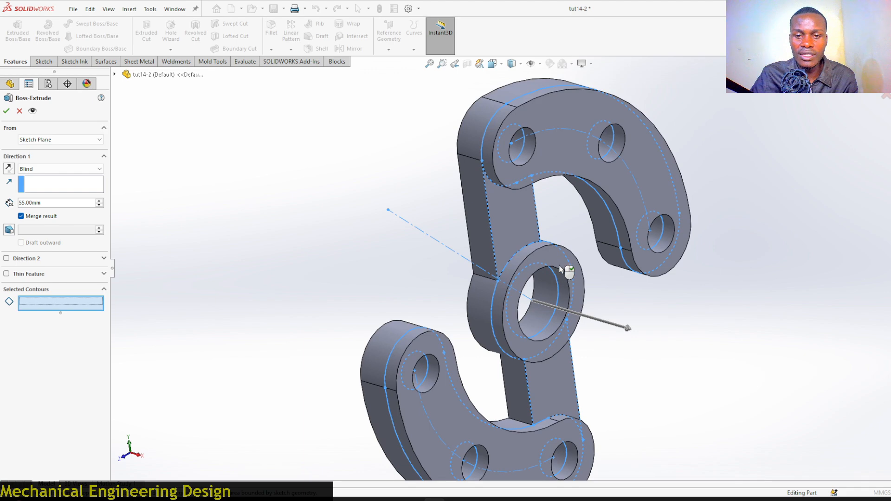
pyautogui.click(562, 269)
pyautogui.moveTo(328, 229)
pyautogui.mouseDown(button='middle')
pyautogui.moveTo(289, 193)
pyautogui.moveTo(366, 211)
pyautogui.moveTo(388, 201)
pyautogui.moveTo(380, 205)
pyautogui.mouseUp(button='middle')
pyautogui.click(9, 168)
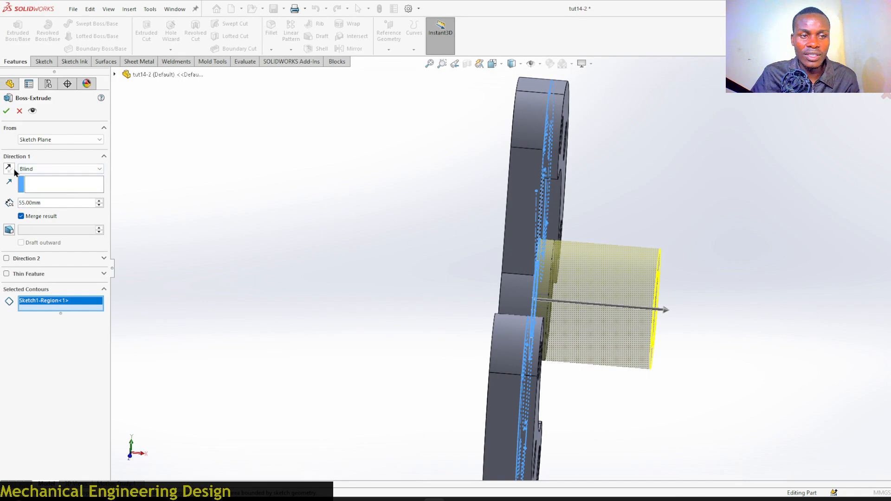
pyautogui.moveTo(409, 232); pyautogui.dragTo(318, 239, button='middle')
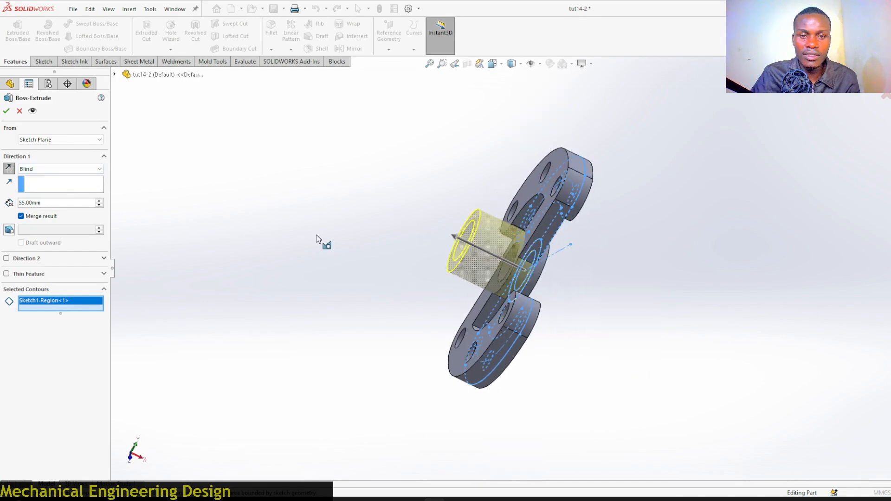
pyautogui.press('Return')
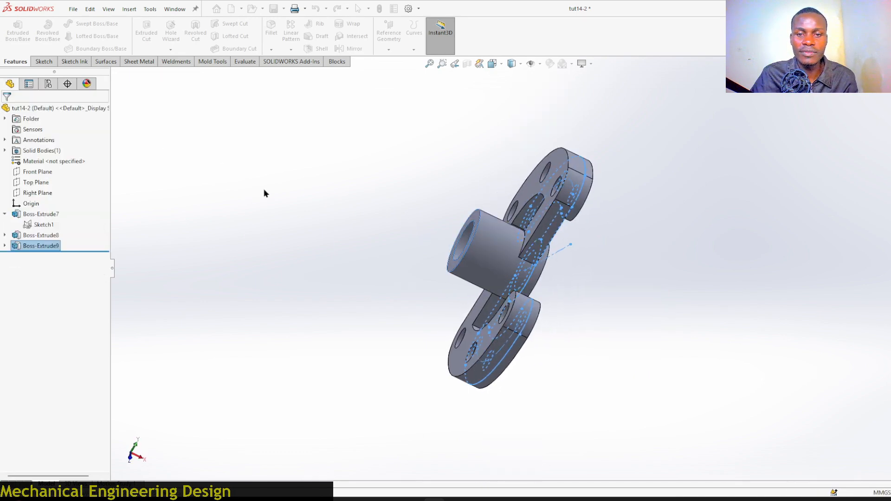
pyautogui.moveTo(368, 215); pyautogui.dragTo(303, 235, button='middle')
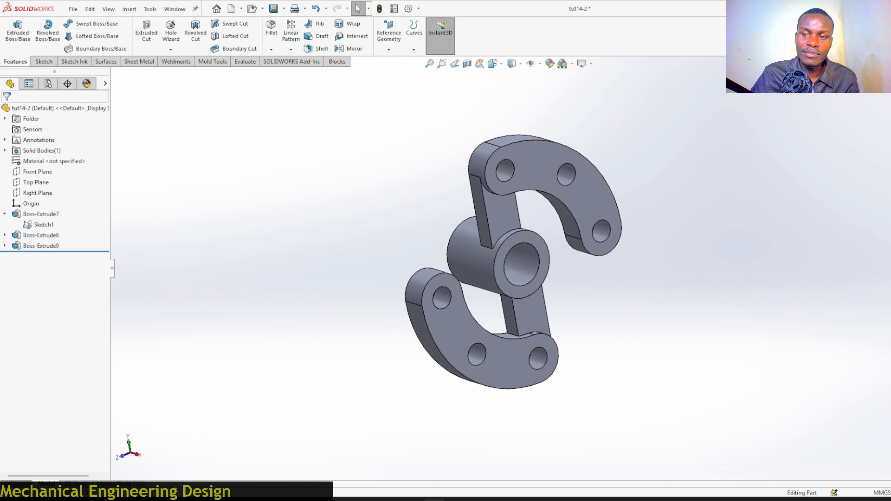
pyautogui.hotkey('ctrl', '7')
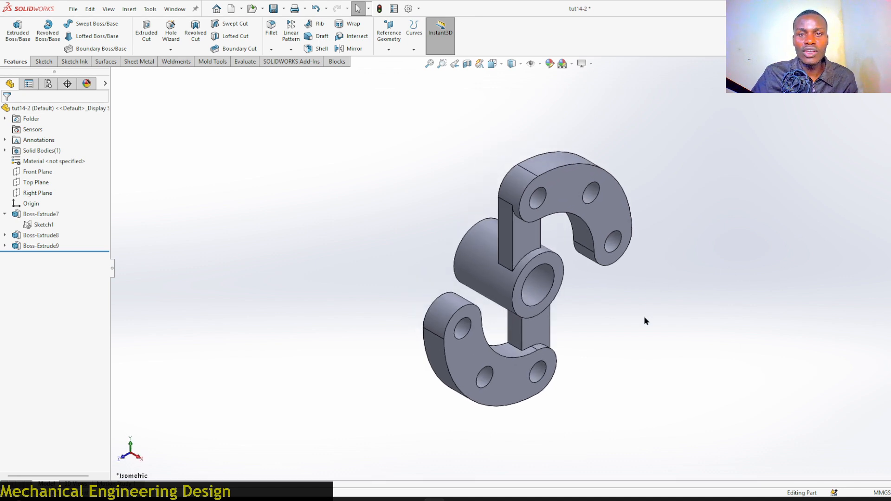